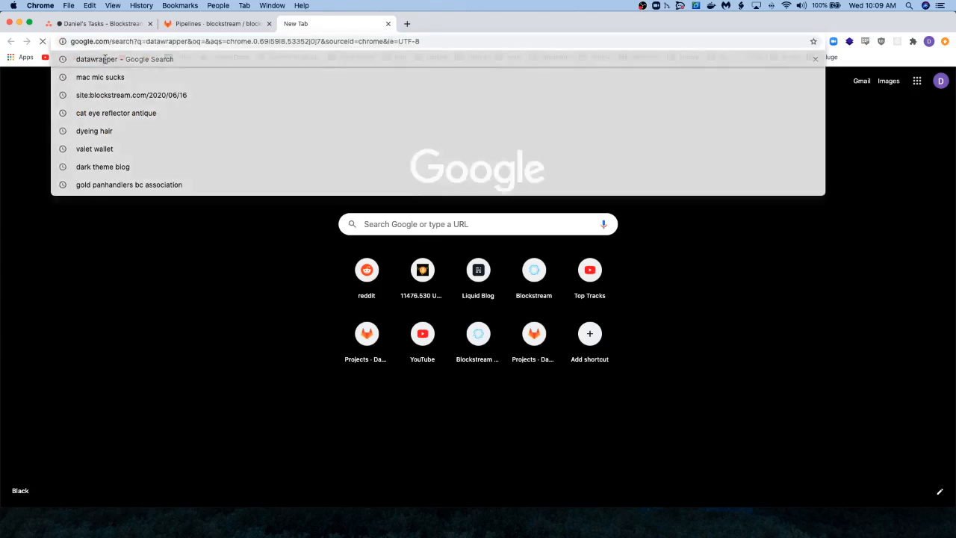
Step: Open the Datawrapper website from the search results and look over its homepage
left_click(185, 172)
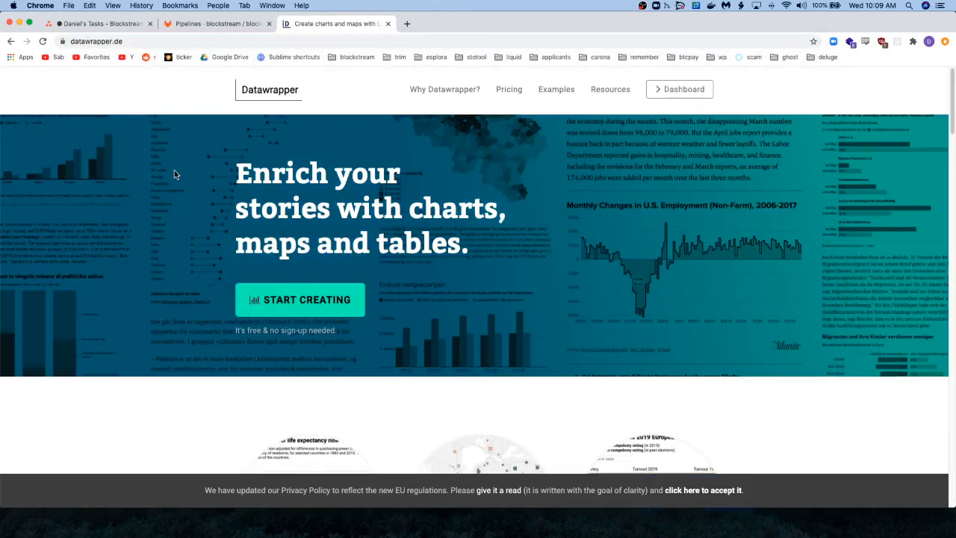
scroll(174, 173, "down", 10)
scroll(156, 177, "down", 5)
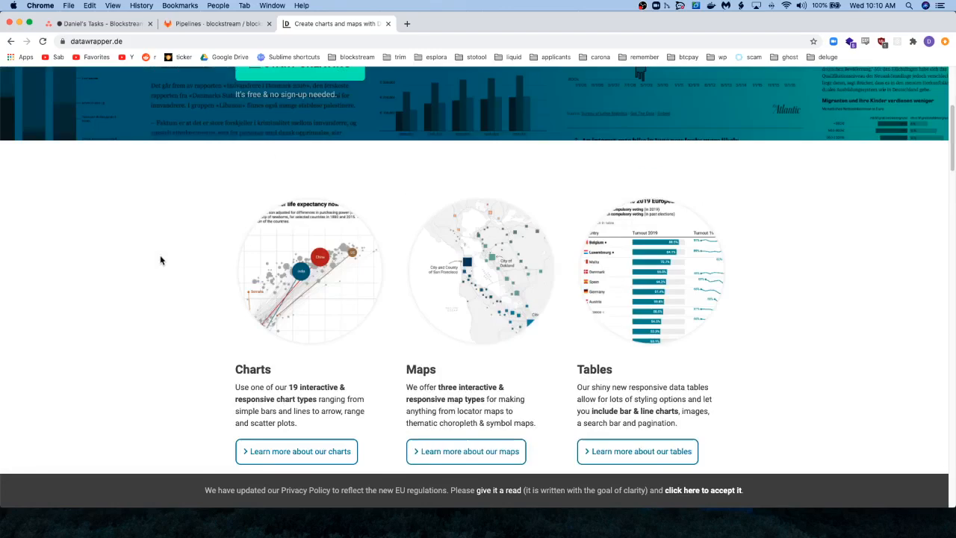
scroll(162, 258, "up", 15)
scroll(463, 73, "up", 2)
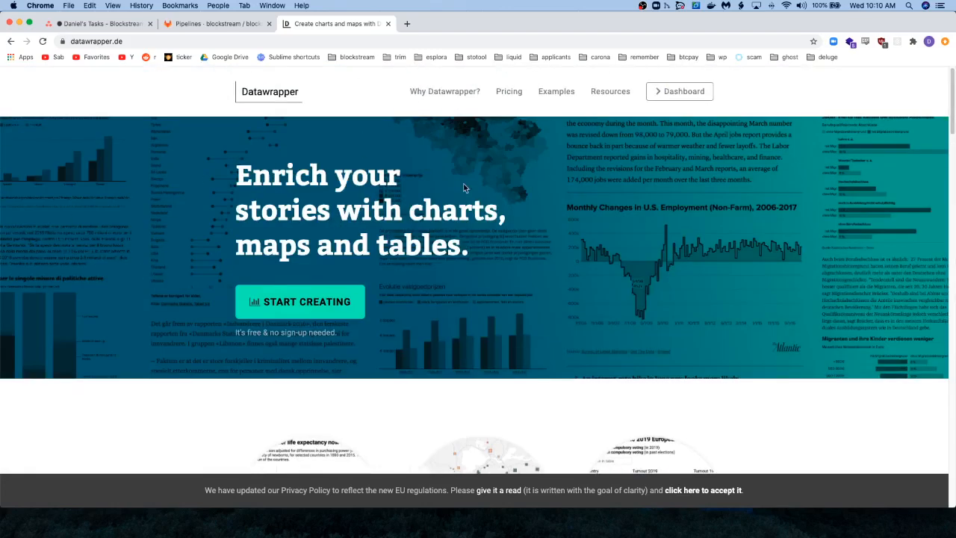
Step: Review Datawrapper's pricing plans, comparing the features of the Free, Custom and Enterprise plans
left_click(509, 92)
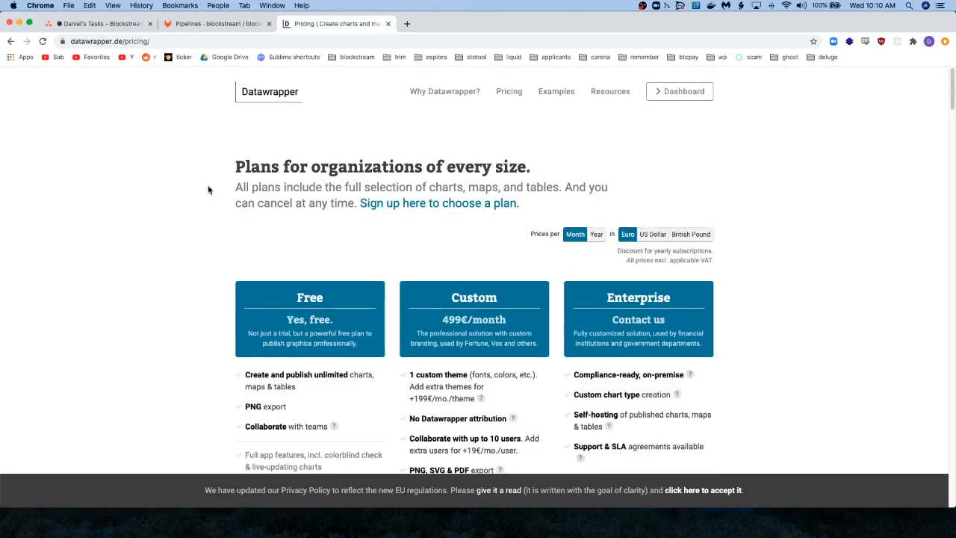
scroll(180, 288, "down", 3)
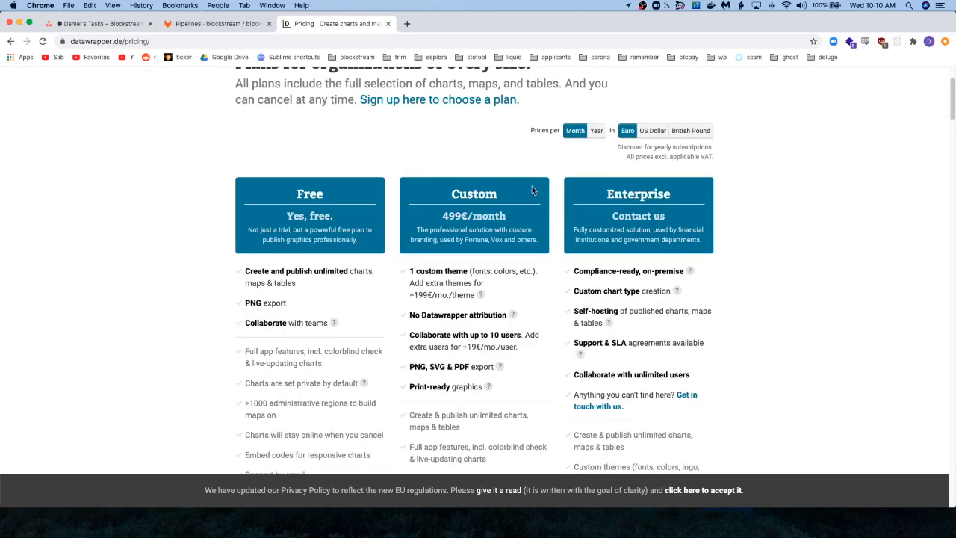
scroll(490, 203, "down", 3)
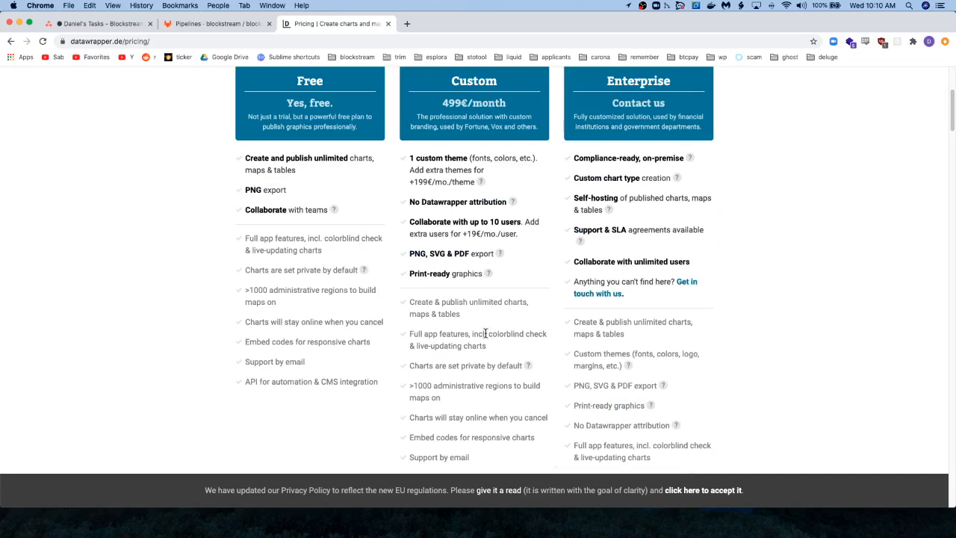
scroll(485, 333, "up", 6)
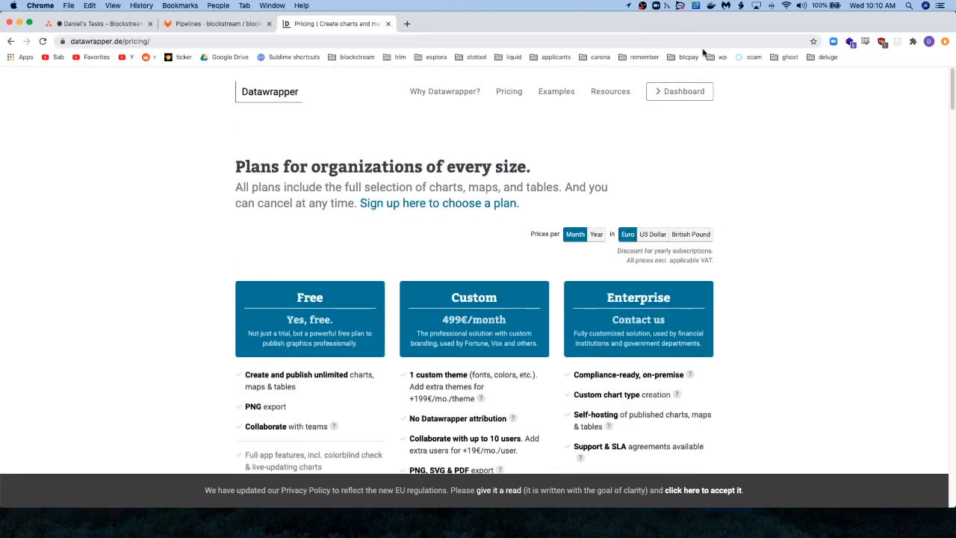
Step: Go to the Datawrapper dashboard and create a new chart
left_click(679, 94)
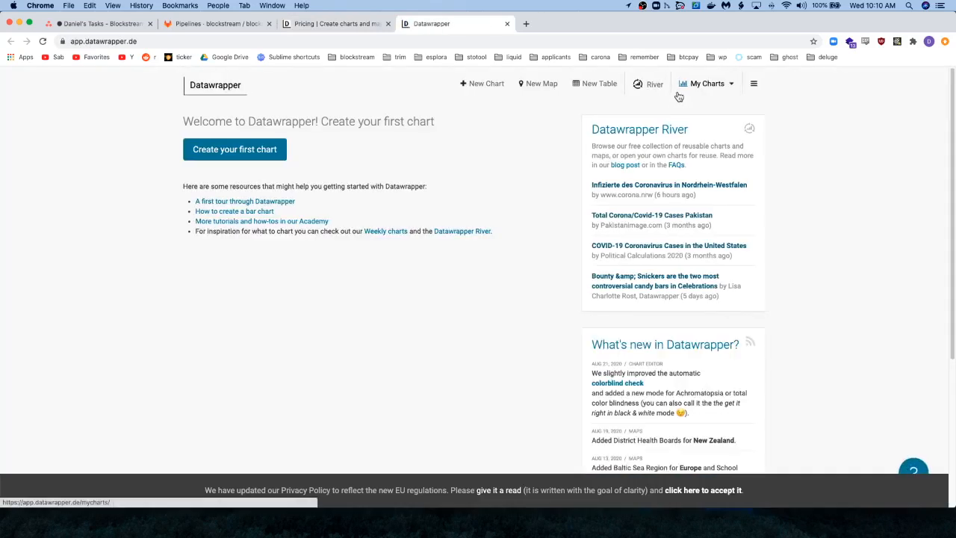
left_click(480, 86)
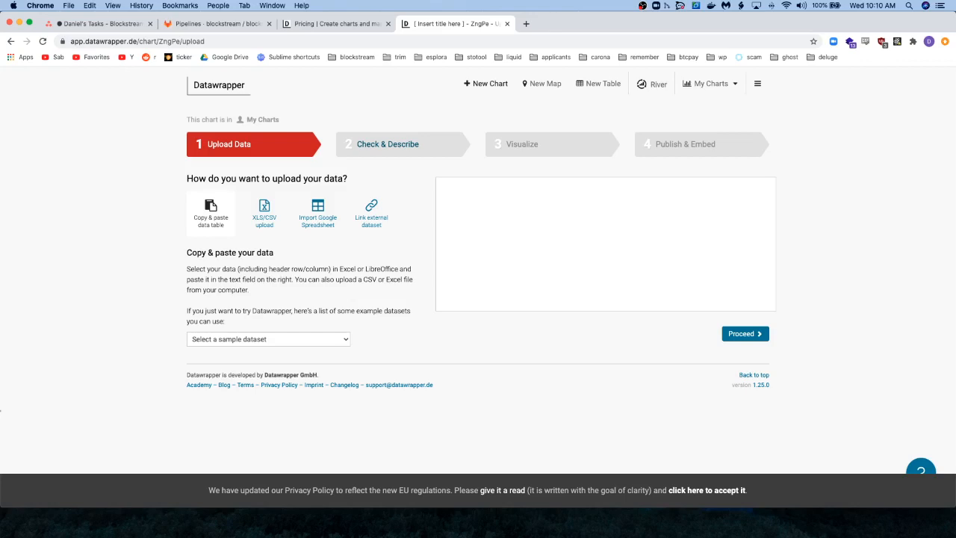
Step: Switch to the blank LibreOffice spreadsheet and enter the header "Animals" in cell A1
key("super+Tab")
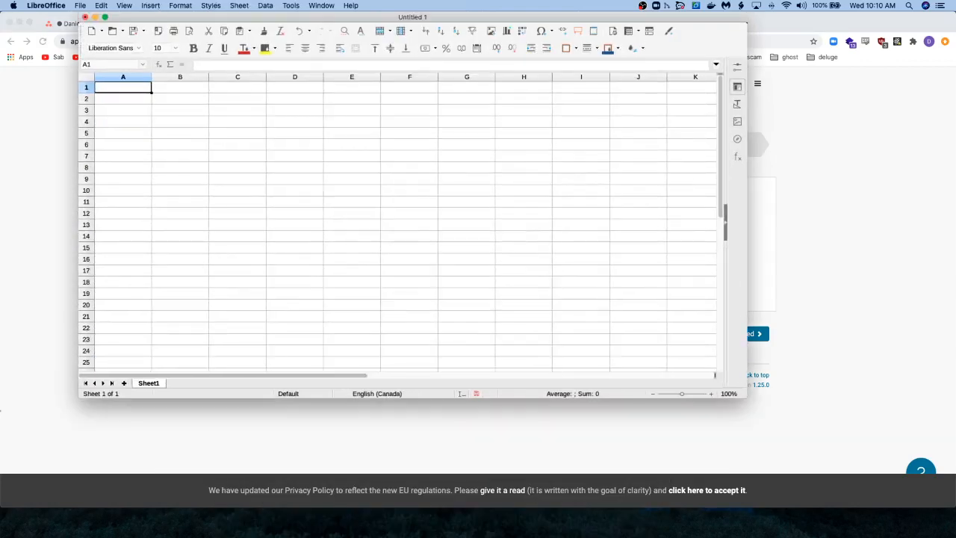
left_click_drag(364, 17, 384, 53)
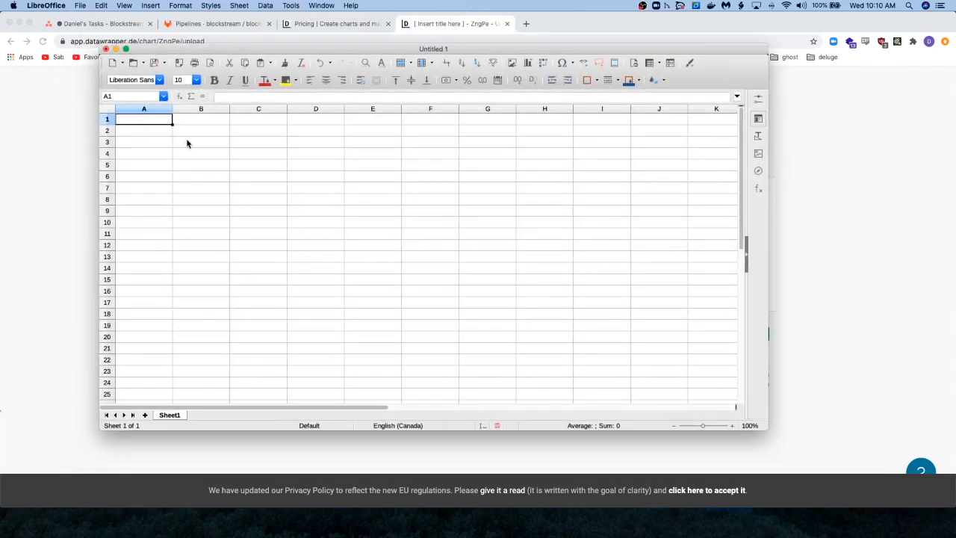
type("Anaim")
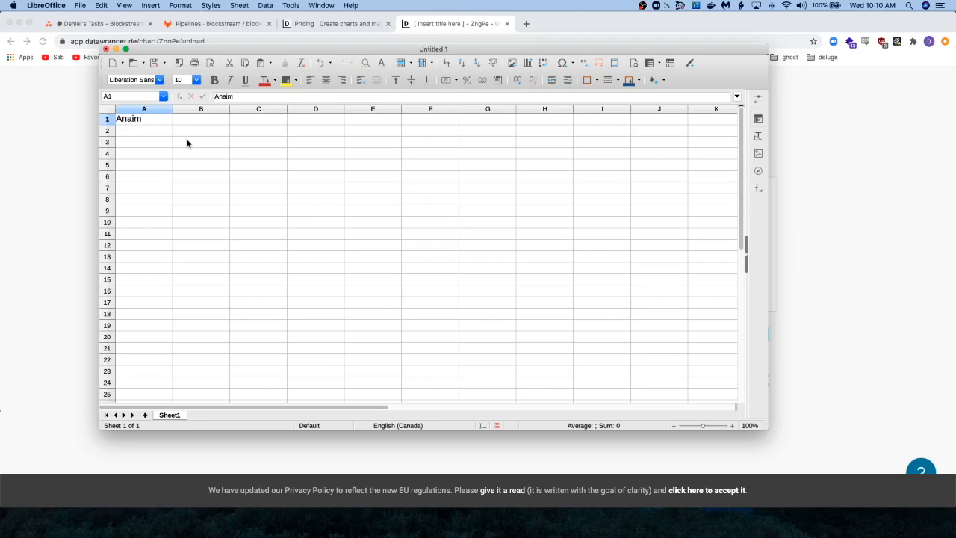
key("BackSpace")
key("BackSpace")
type("mals")
key("Return")
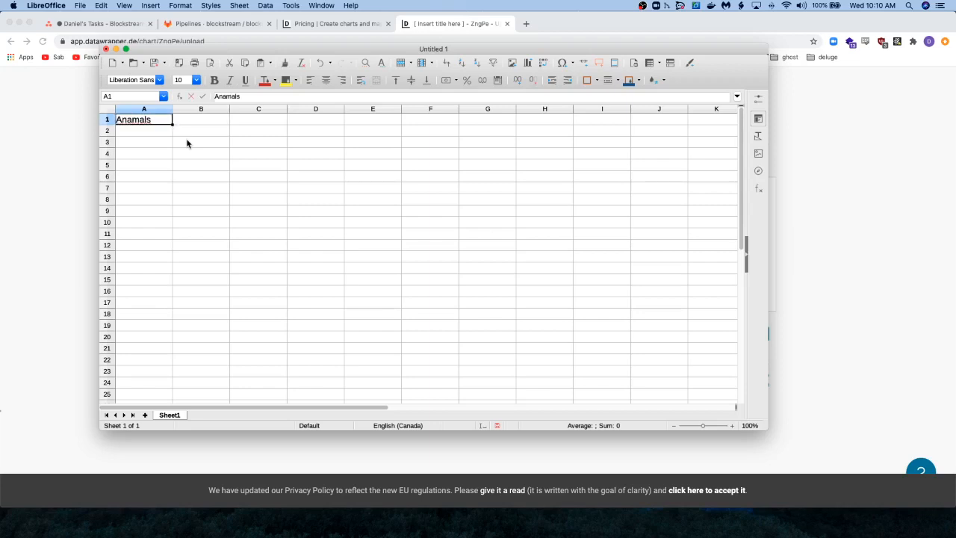
left_click(229, 97)
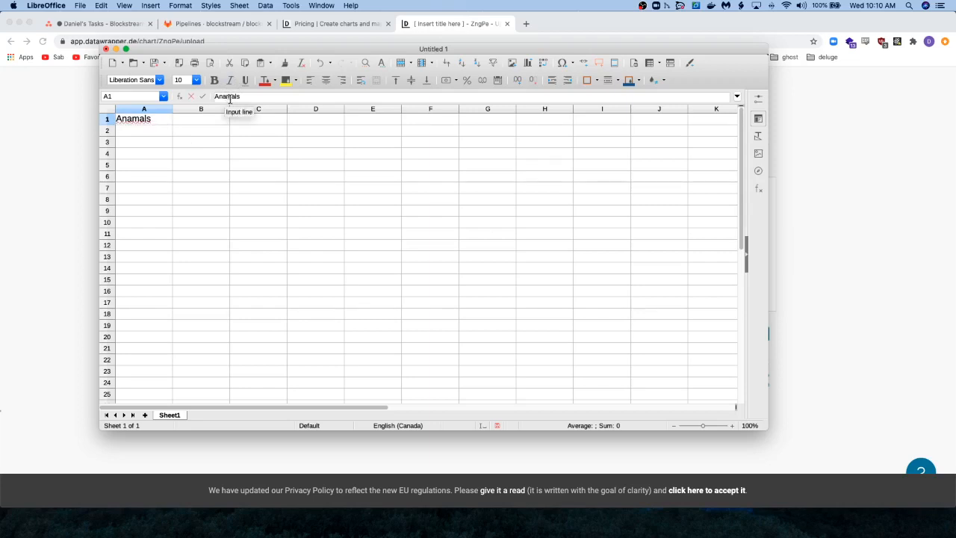
key("BackSpace")
type("i")
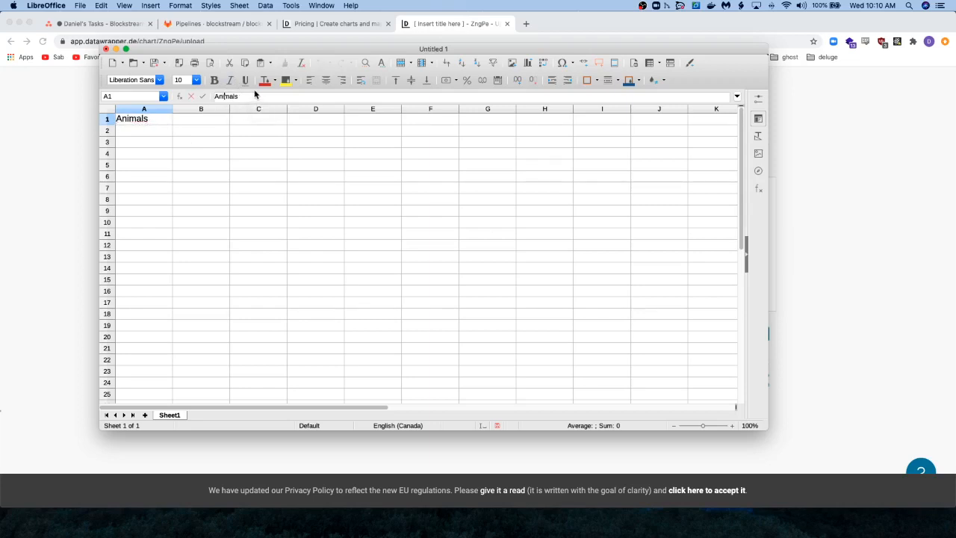
Step: Enter Dogs, Cats and Horses in cells A2 to A4 below the Animals header
left_click(146, 132)
type("Do")
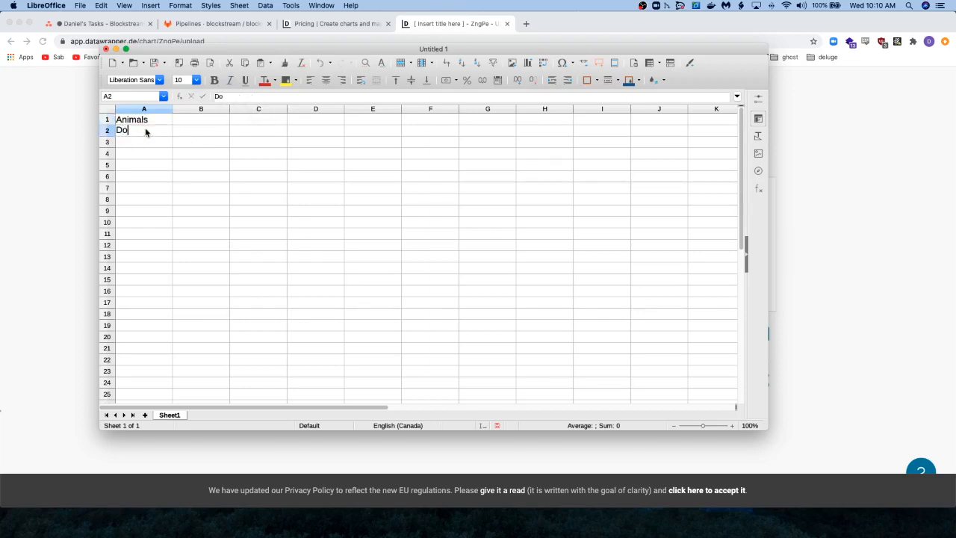
type("gs")
key("Return")
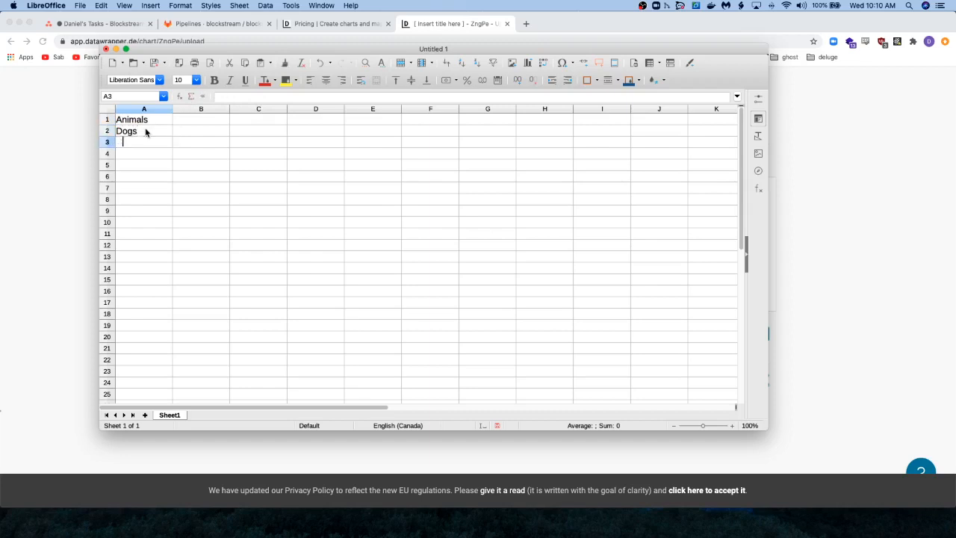
type("Cats")
key("Return")
type("Hor")
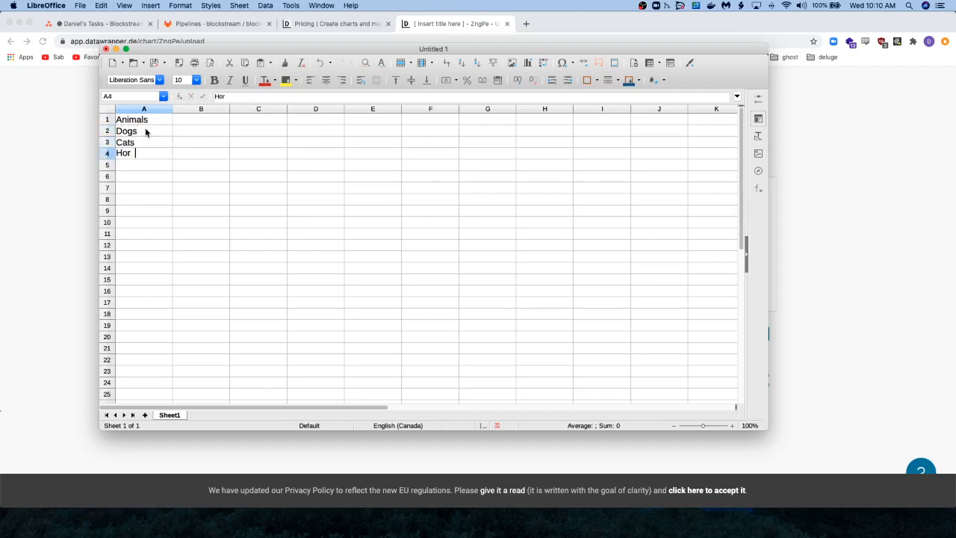
type("ses")
Step: Enter the values 5 for Dogs, 9 for Cats and 3 for Horses in column B
key("Tab")
key("Up")
key("Up")
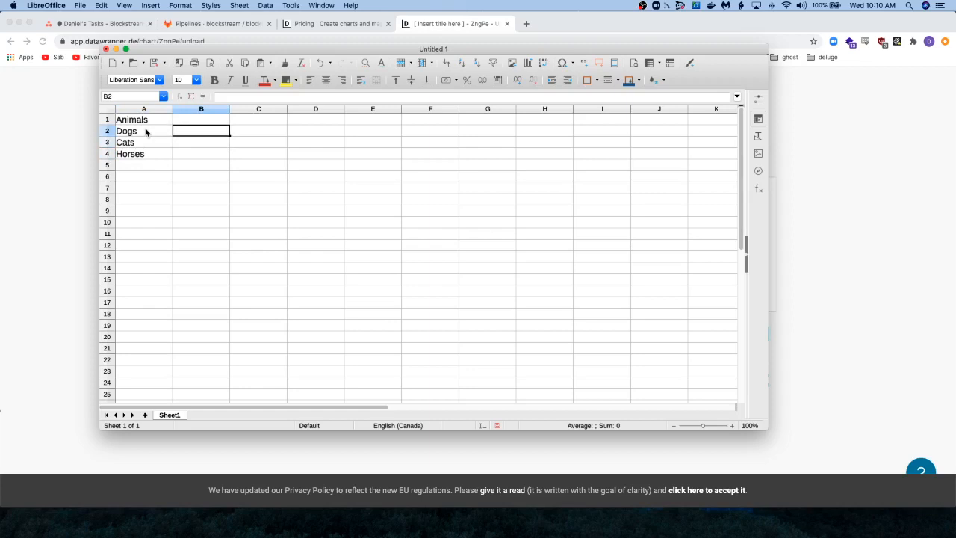
type("1")
key("Return")
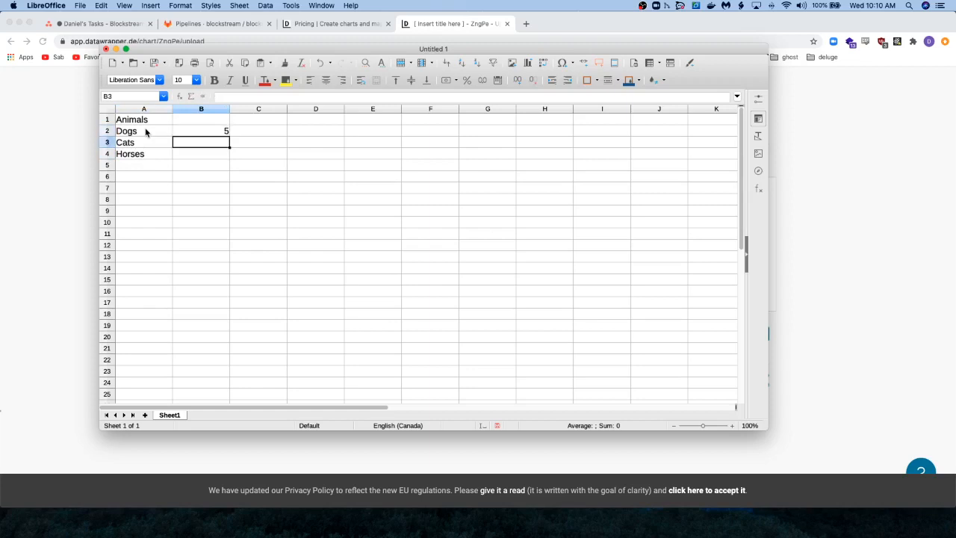
type("9")
key("Return")
type("3")
key("Return")
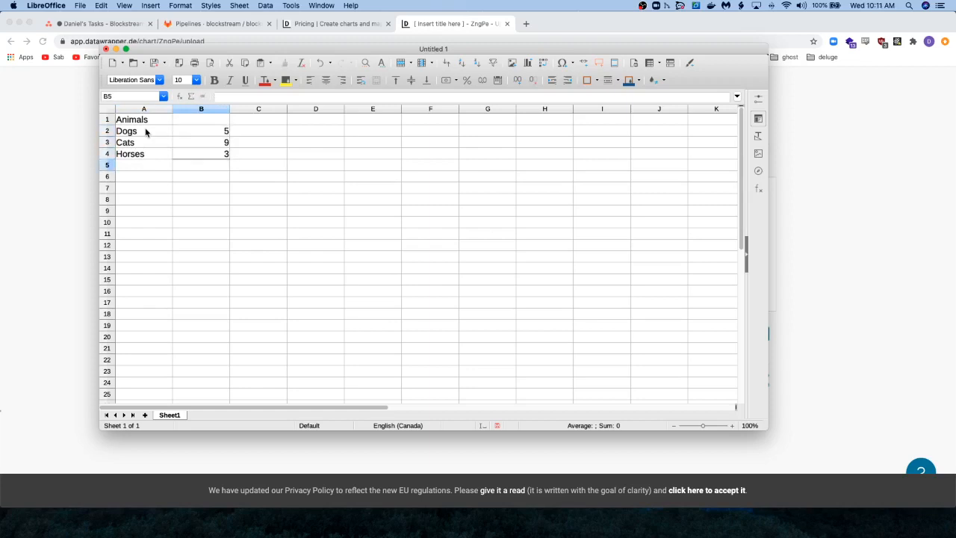
Step: Copy the range A1:B4 and minimize the spreadsheet window to return to Datawrapper
left_click_drag(154, 118, 222, 155)
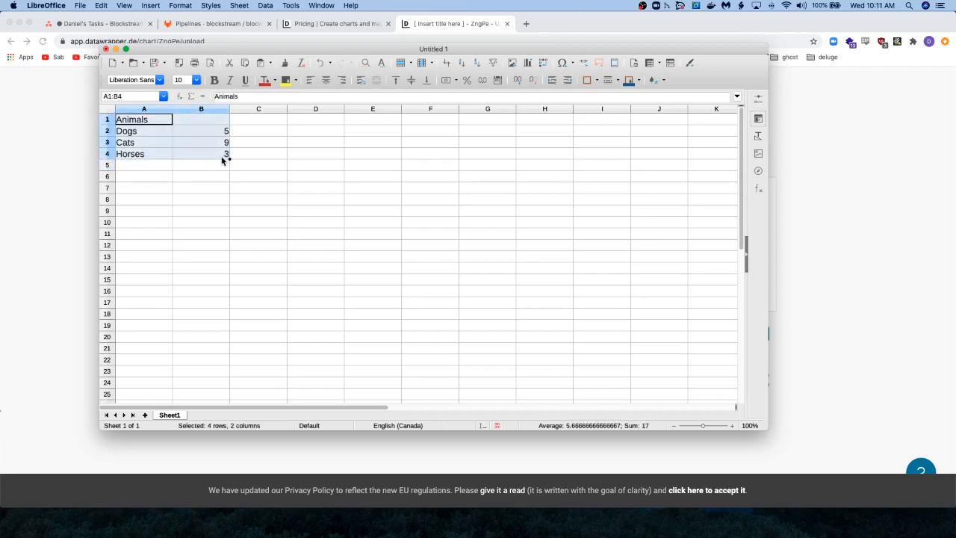
right_click(217, 150)
left_click(237, 163)
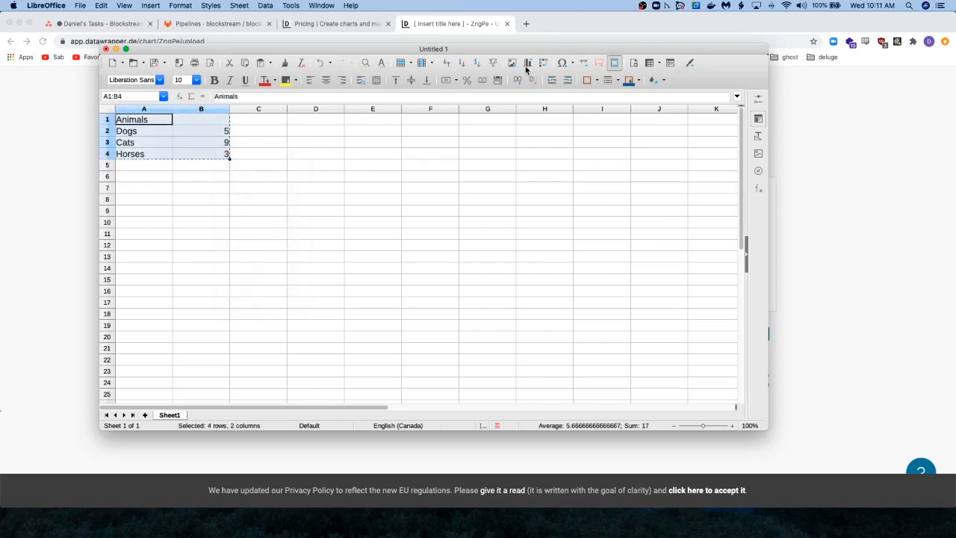
left_click(116, 49)
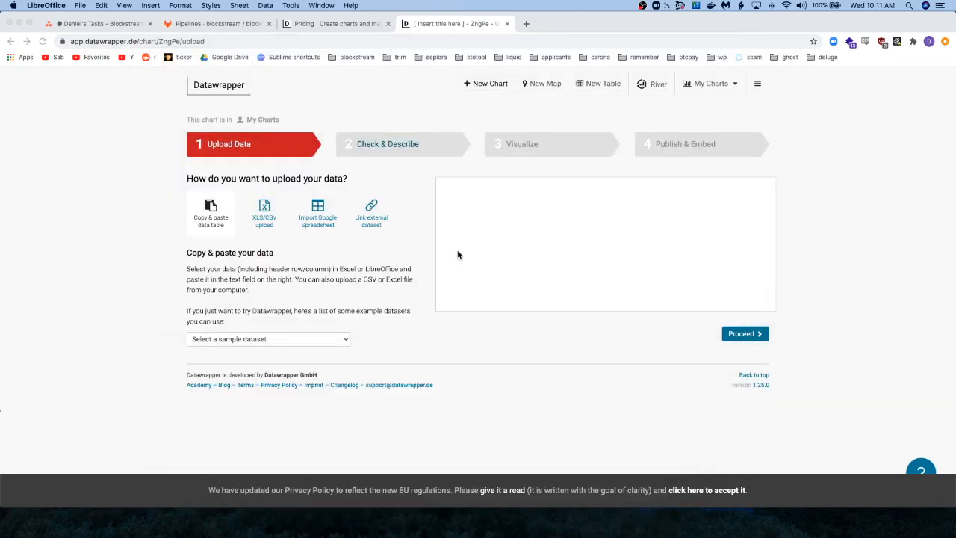
Step: Paste the copied animal table into the new chart's data field
left_click(492, 276)
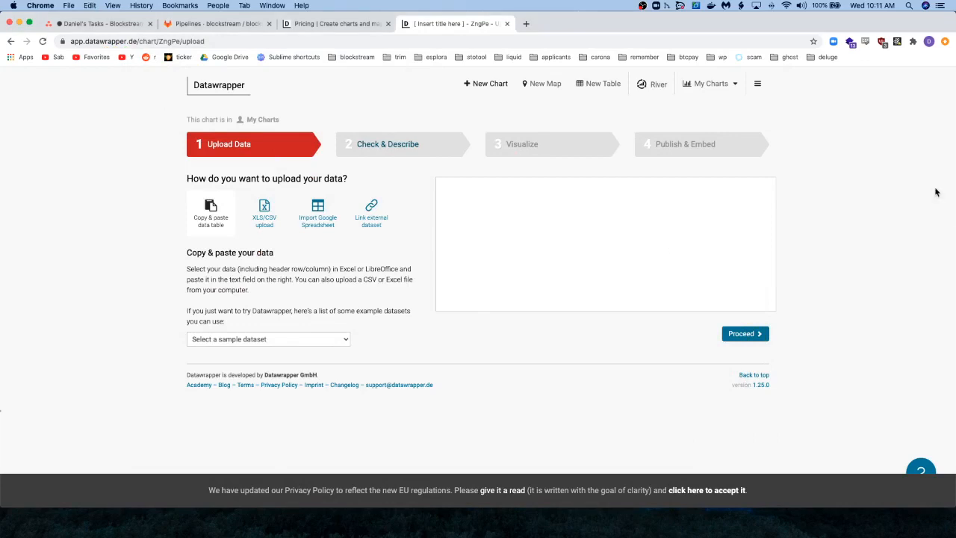
right_click(485, 246)
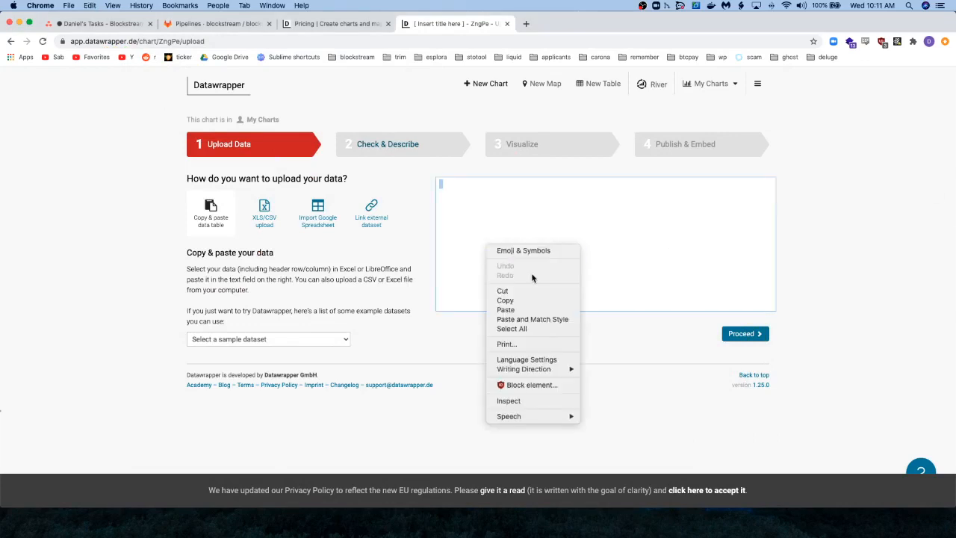
left_click(506, 310)
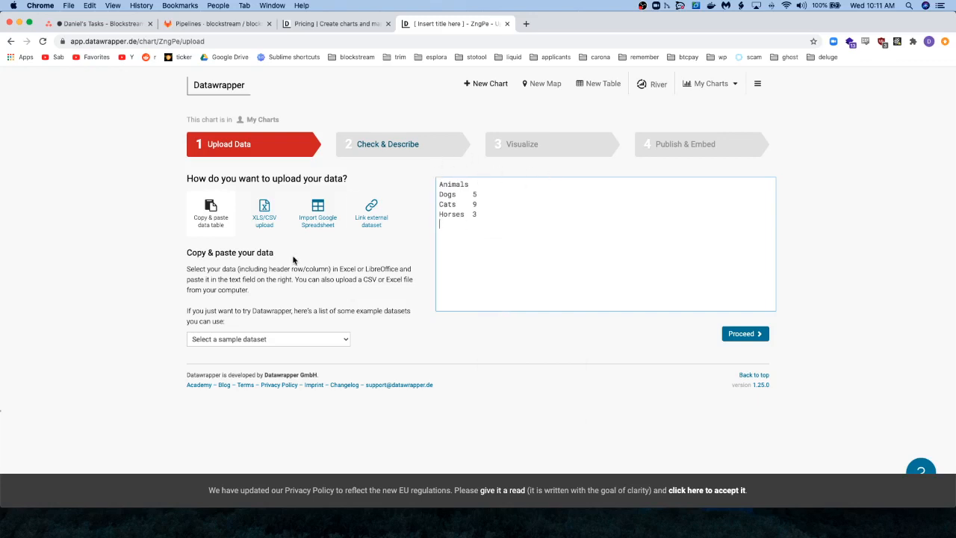
left_click(130, 263)
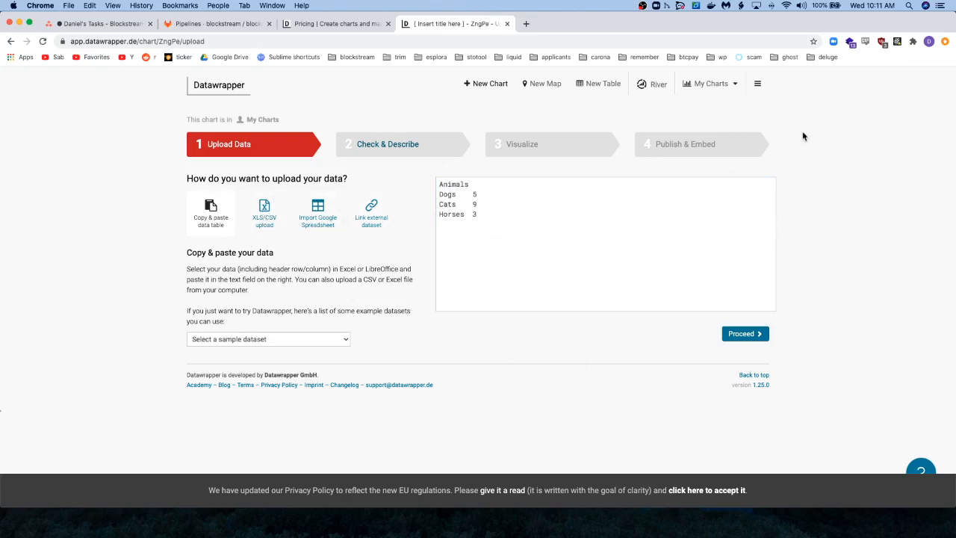
Step: Proceed through the data check to the visualization stage and set the chart type to Column Chart
left_click(748, 340)
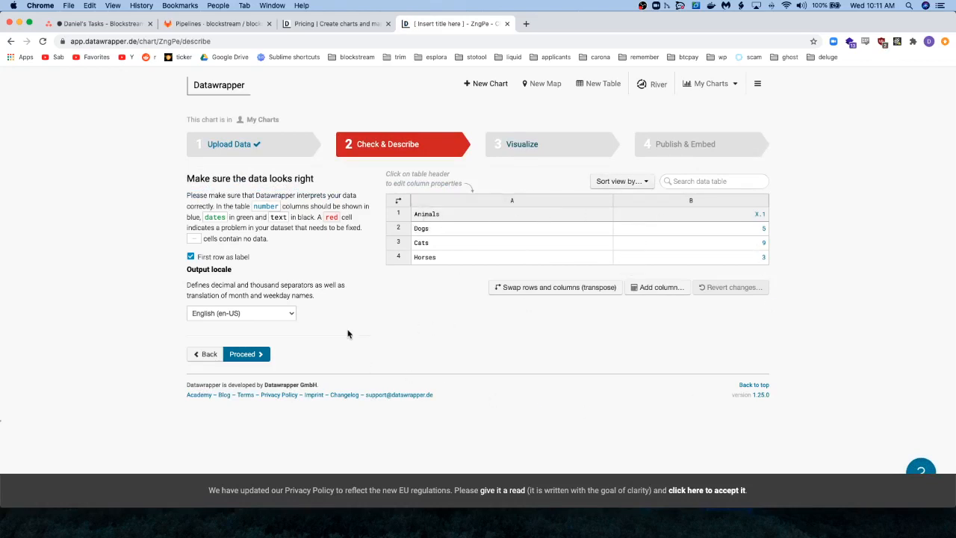
left_click(243, 354)
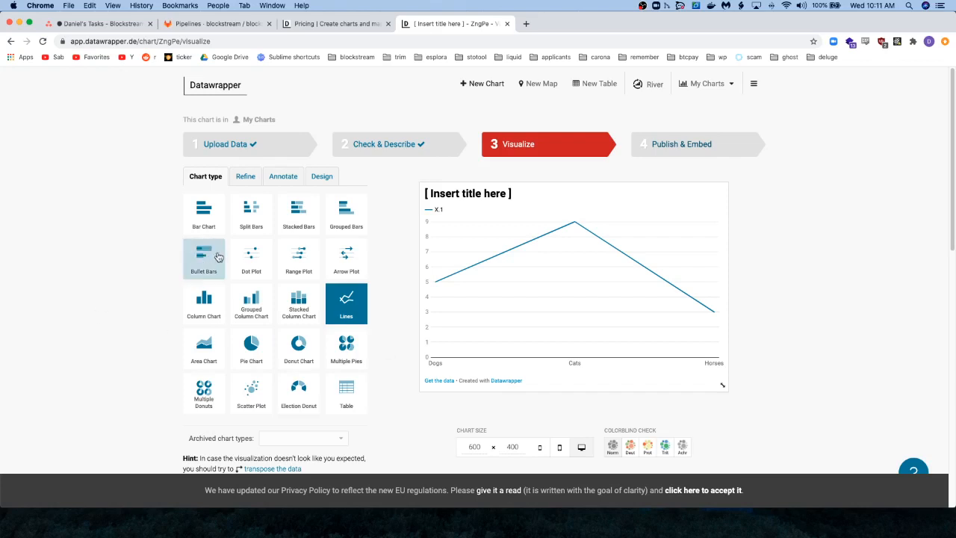
left_click(200, 301)
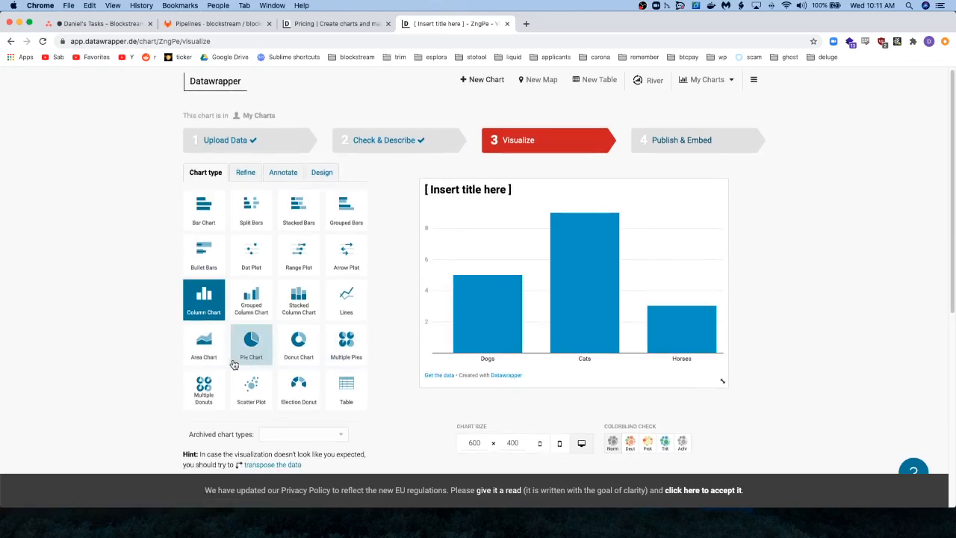
Step: Preview the animal data as a Pie Chart and switch the chart type back to Column Chart
scroll(223, 361, "down", 1)
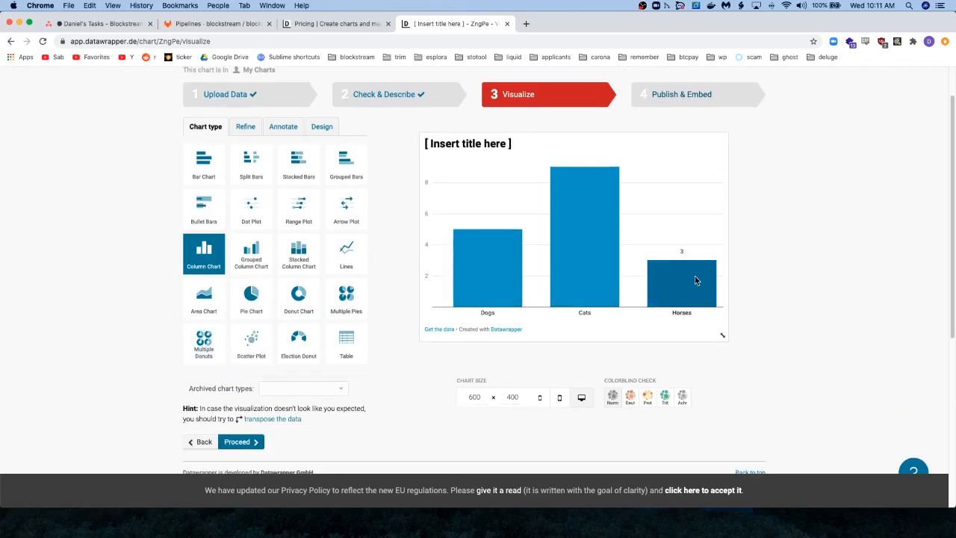
left_click(254, 295)
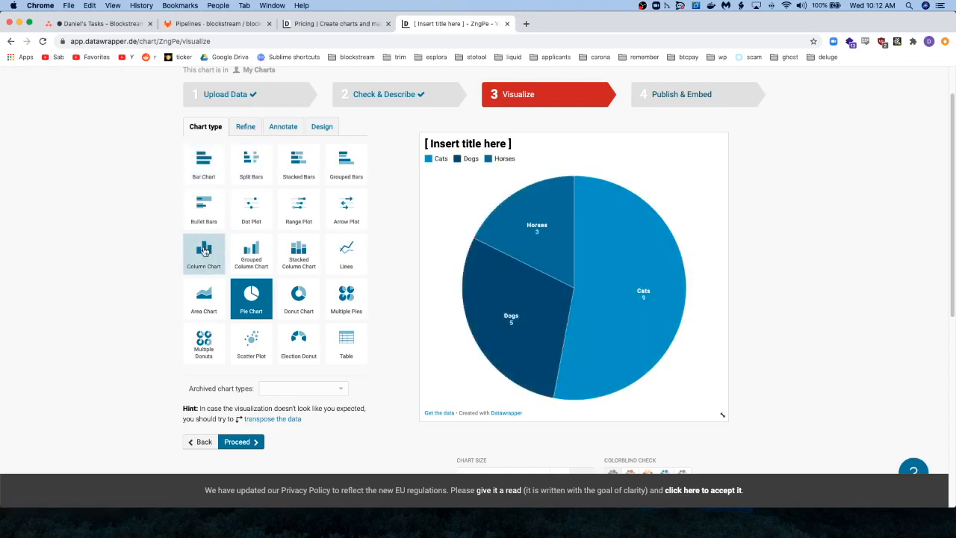
left_click(203, 250)
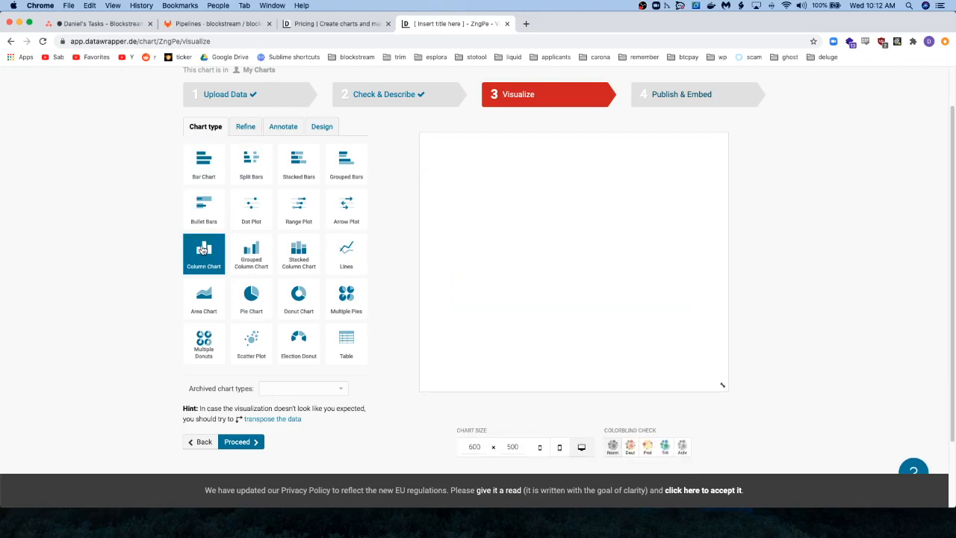
Step: Try hiding the vertical axis grid lines and placing its labels inside, restoring each setting after the preview
left_click(245, 126)
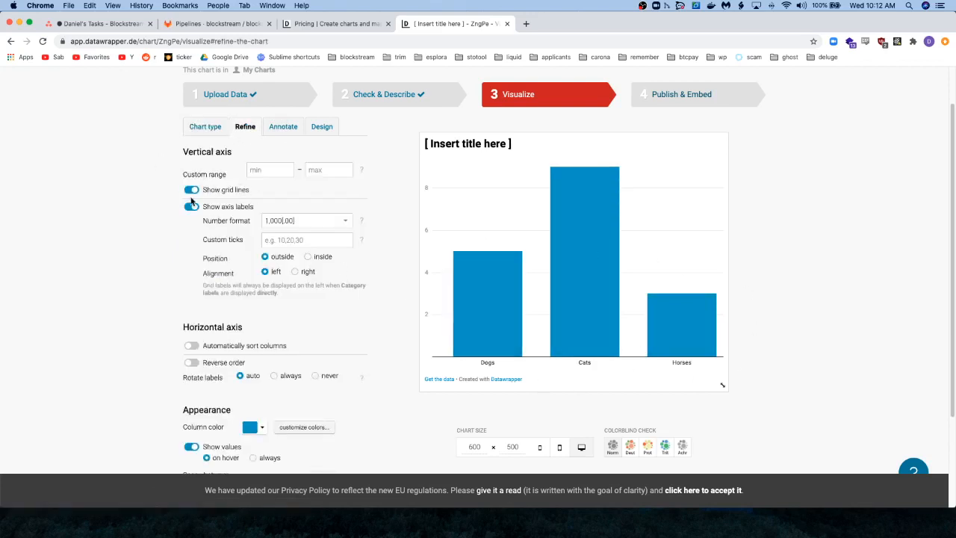
left_click(191, 189)
left_click(191, 190)
left_click(308, 257)
left_click(266, 257)
Step: Sort the columns automatically on the horizontal axis and try the reversed order before switching it off again
scroll(172, 256, "down", 3)
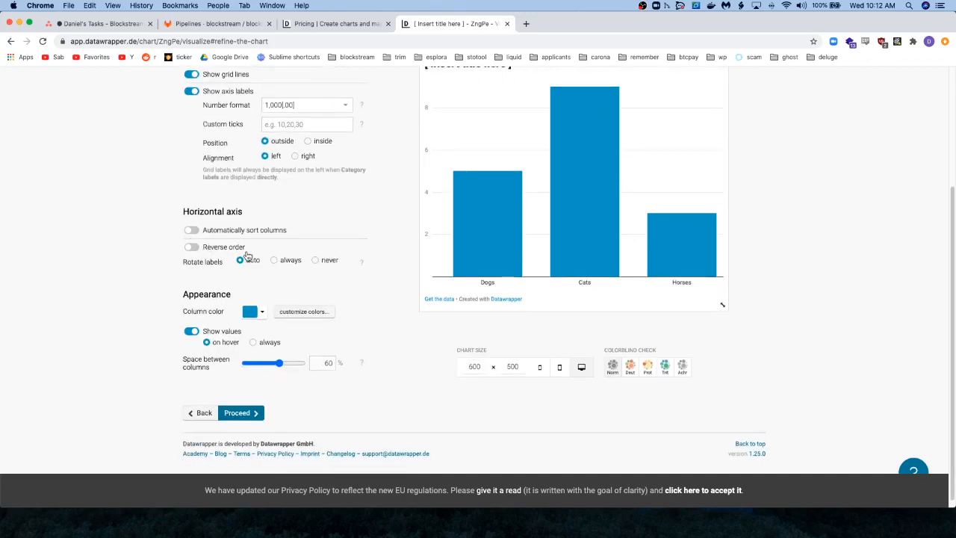
mouse_move(612, 232)
scroll(127, 272, "down", 1)
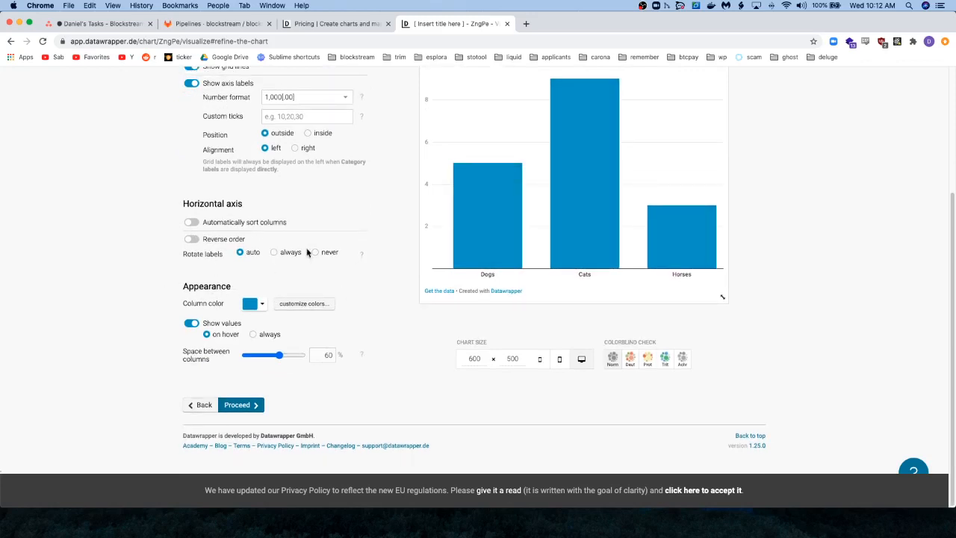
left_click(190, 224)
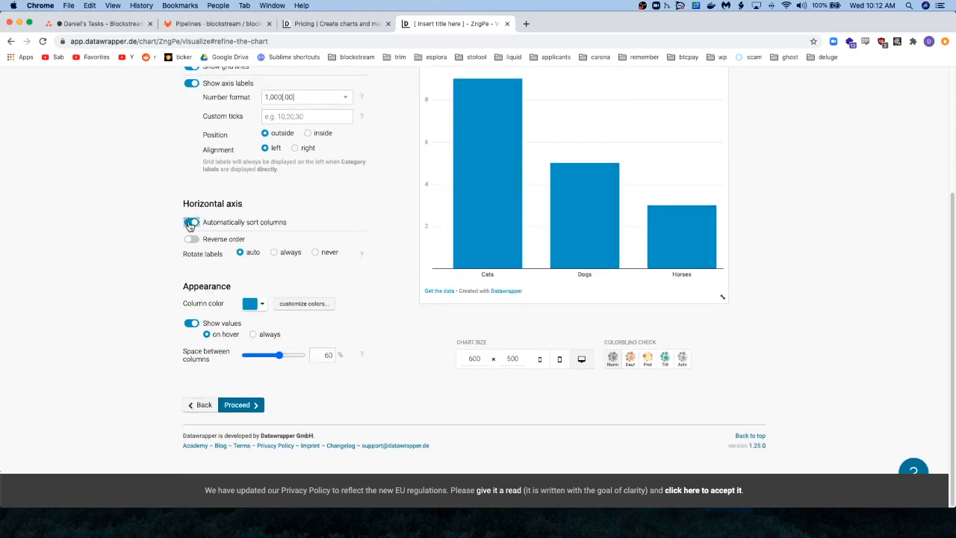
left_click(193, 239)
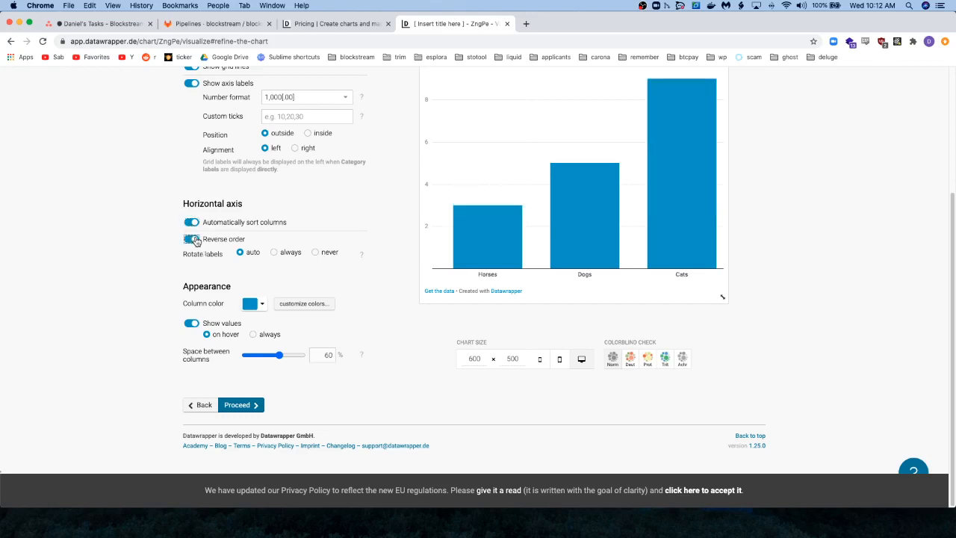
left_click(192, 239)
Step: Try red as the column color and settle on orange (#fa8c00)
left_click(261, 305)
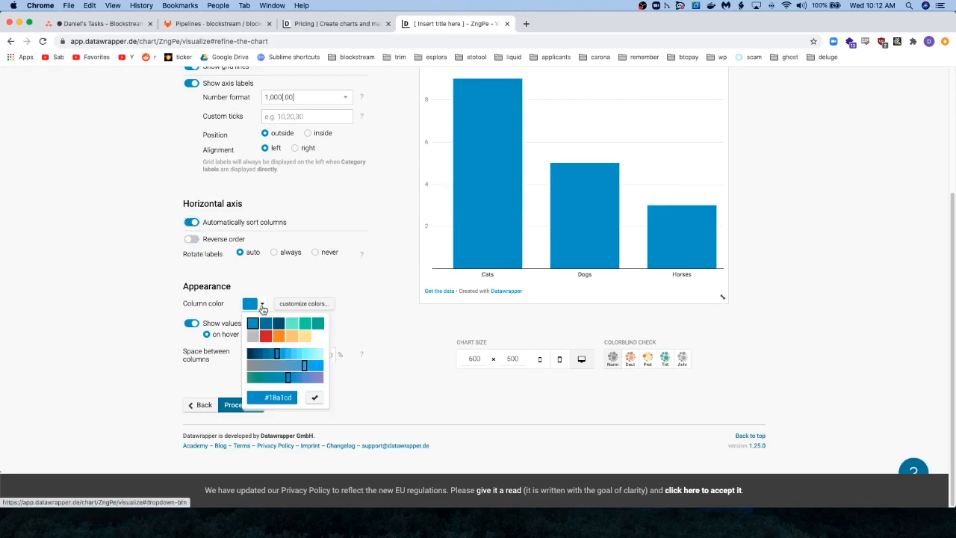
left_click(267, 336)
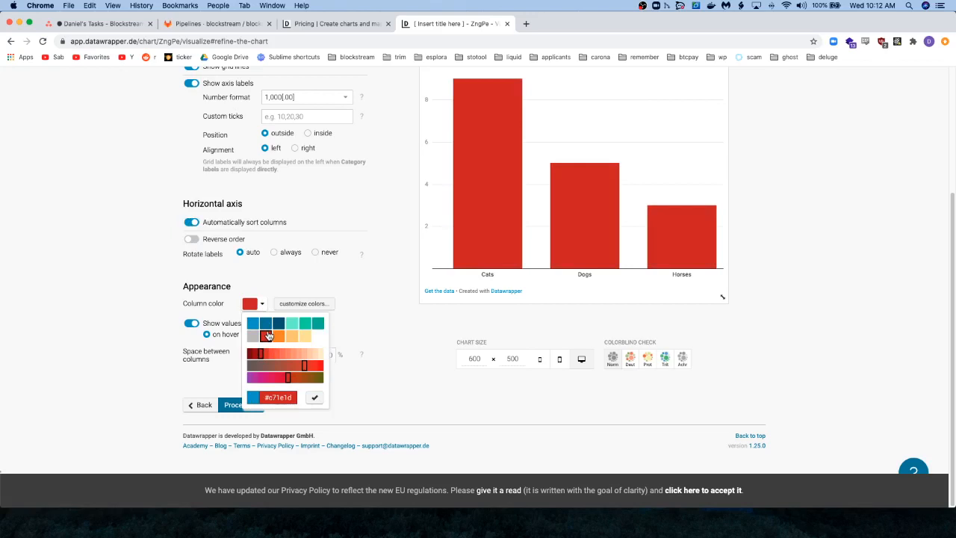
left_click(278, 336)
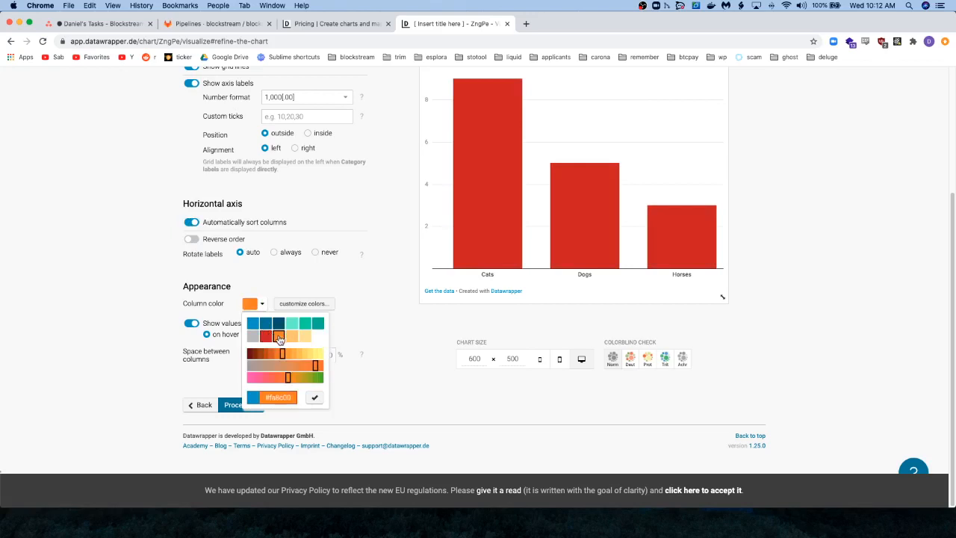
left_click(117, 316)
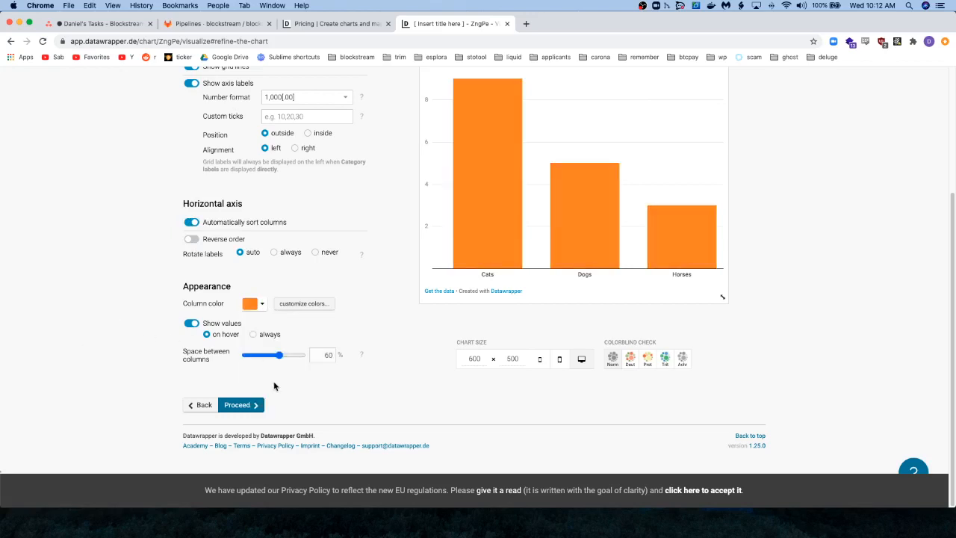
Step: Change the chart type from Column Chart to Pie Chart
scroll(358, 380, "up", 5)
left_click(212, 177)
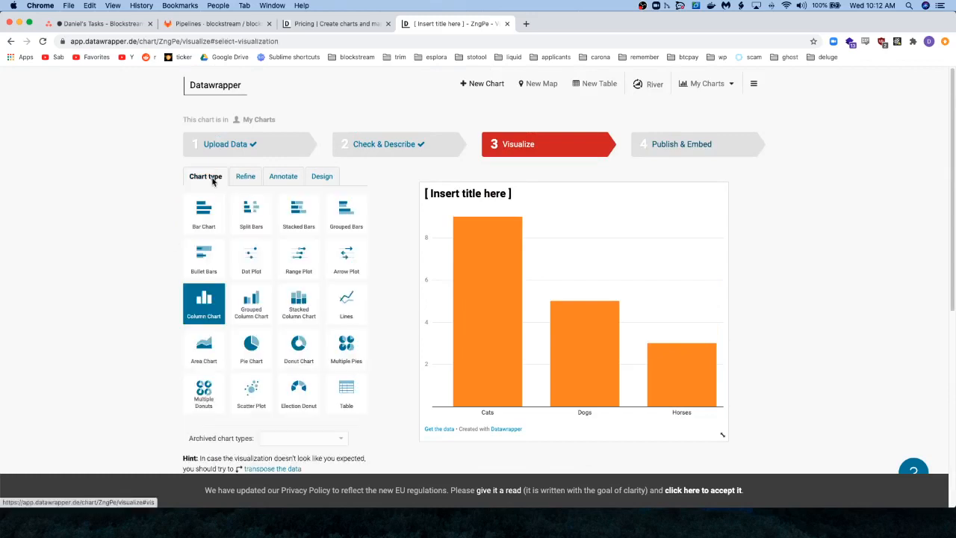
left_click(251, 345)
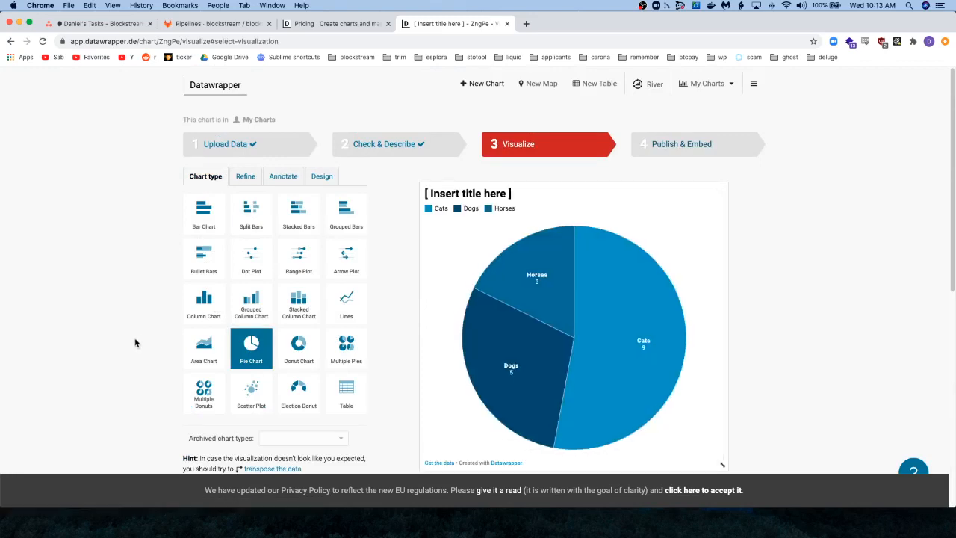
Step: Set the pie chart's base slice color to red (#c71e1d) in the refine settings
scroll(150, 337, "down", 1)
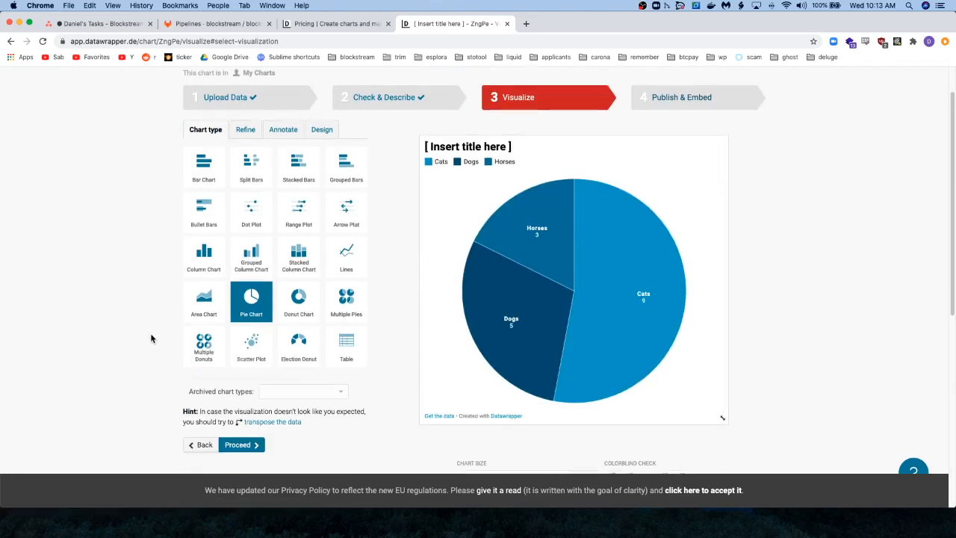
left_click(251, 130)
left_click(250, 191)
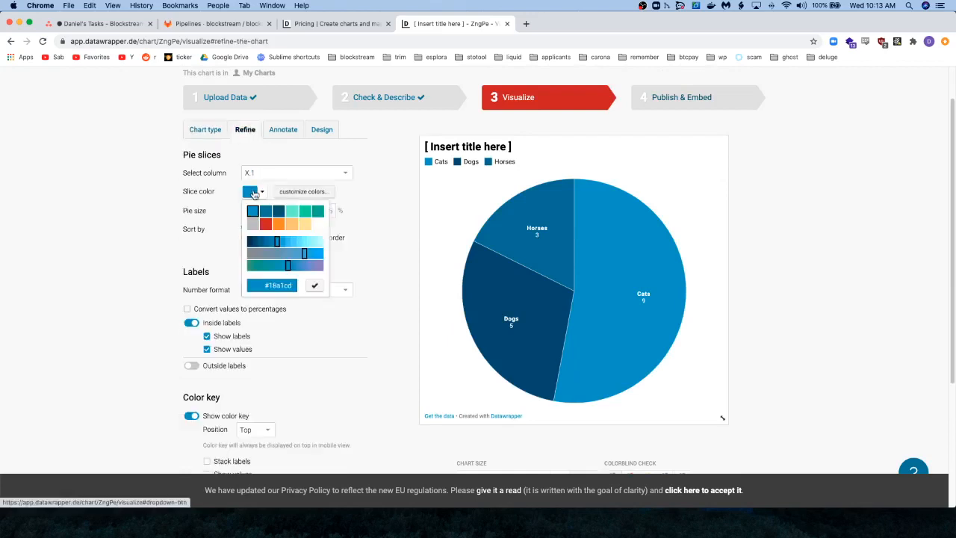
left_click(265, 224)
left_click(113, 263)
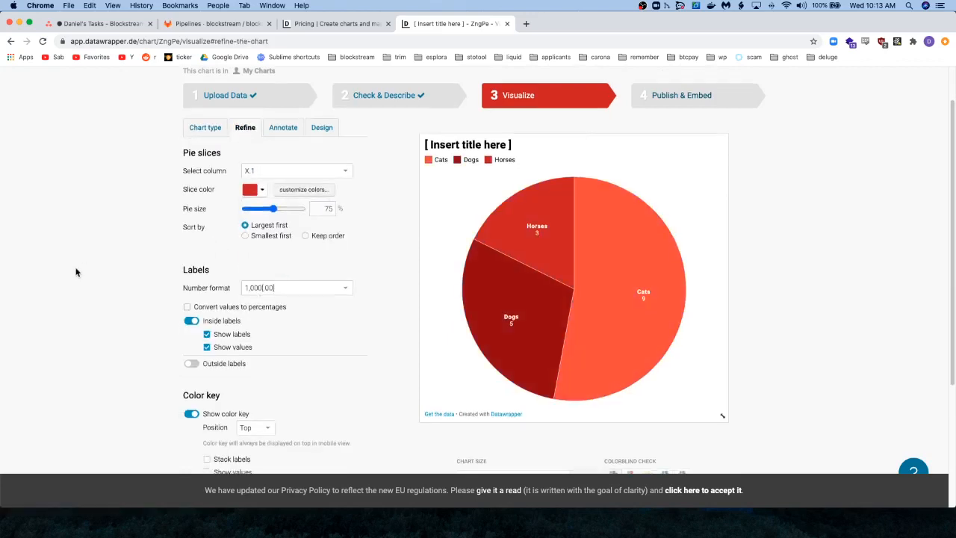
Step: Try the pie's inside label options by toggling the labels and their values off and on again
scroll(78, 272, "down", 3)
left_click(192, 233)
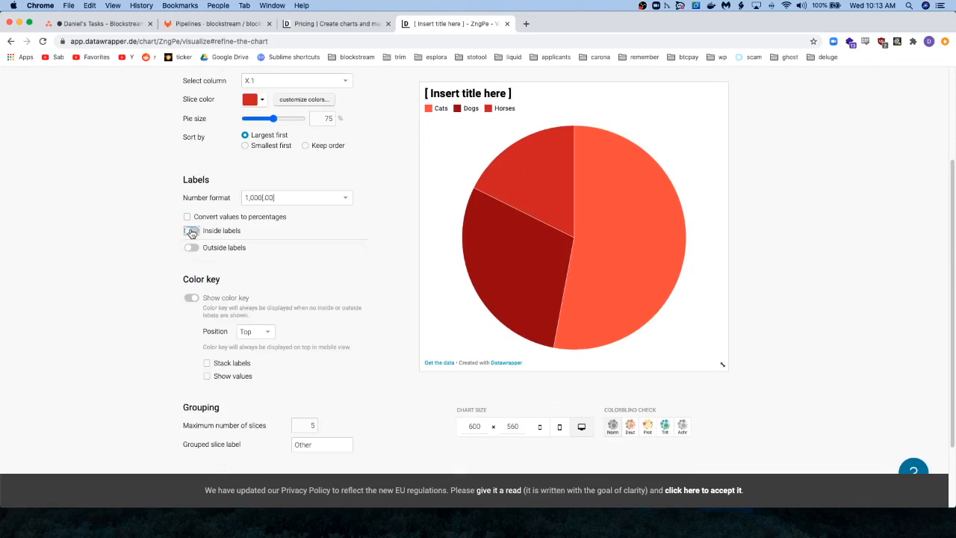
left_click(192, 233)
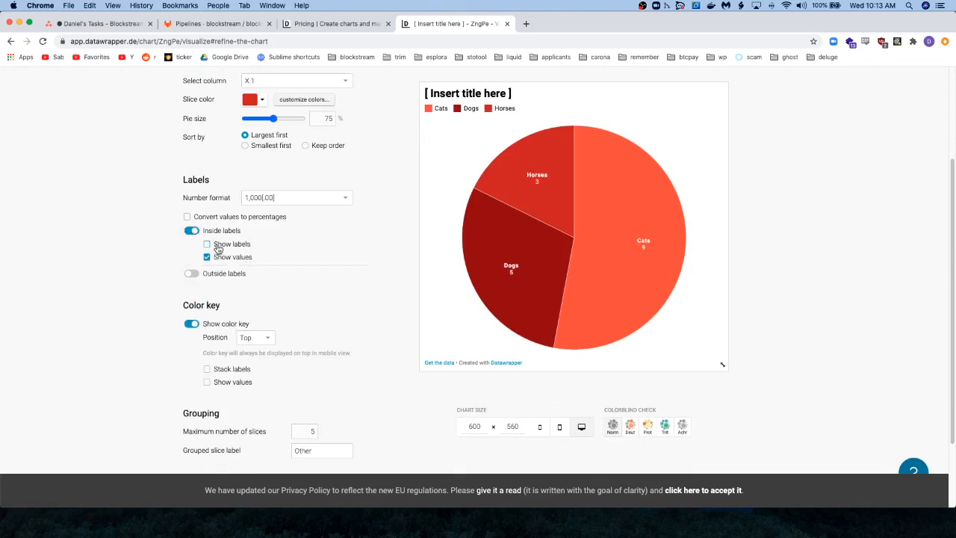
left_click(218, 246)
left_click(221, 258)
left_click(221, 259)
Step: Preview outside labels on the pie, switch back to inside labels and show the color key again
left_click(192, 274)
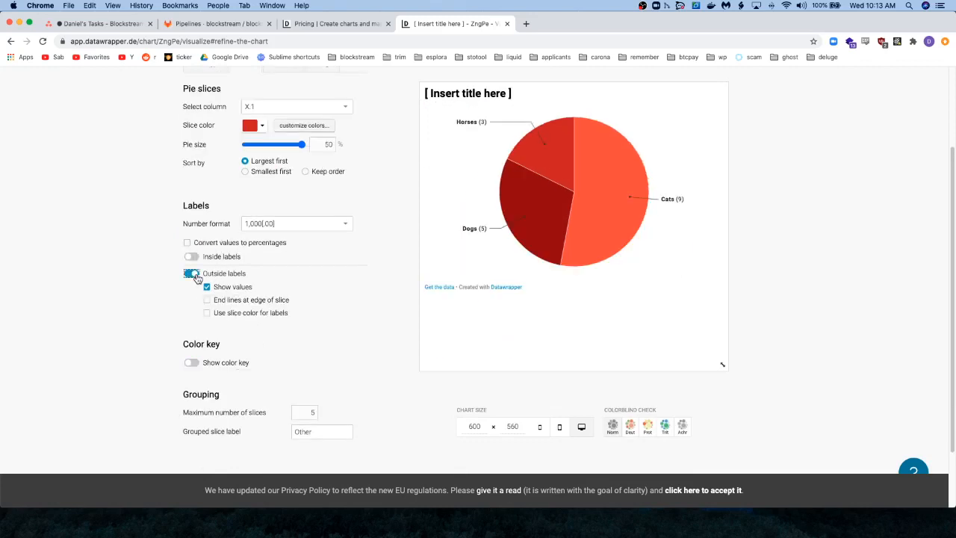
left_click(191, 256)
scroll(149, 291, "down", 2)
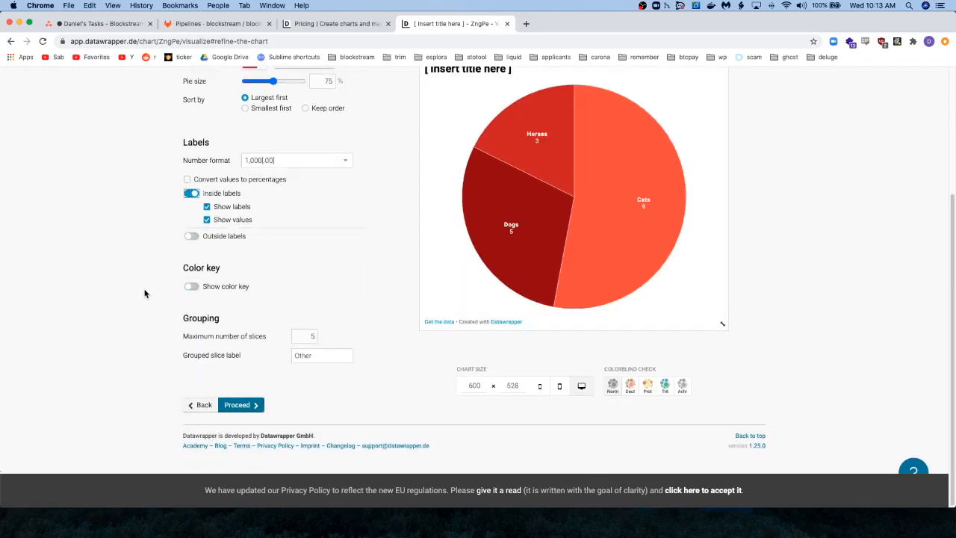
left_click(198, 287)
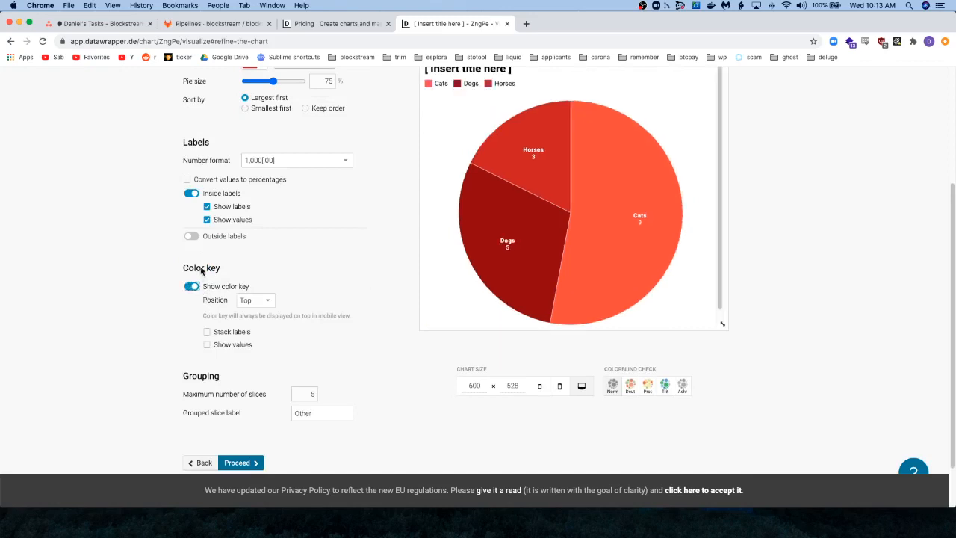
scroll(505, 101, "up", 3)
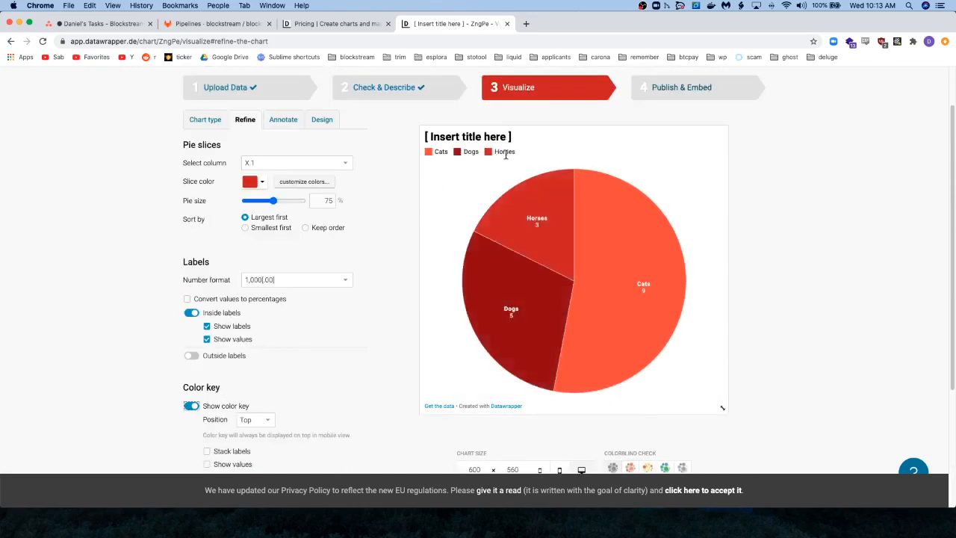
scroll(96, 308, "down", 4)
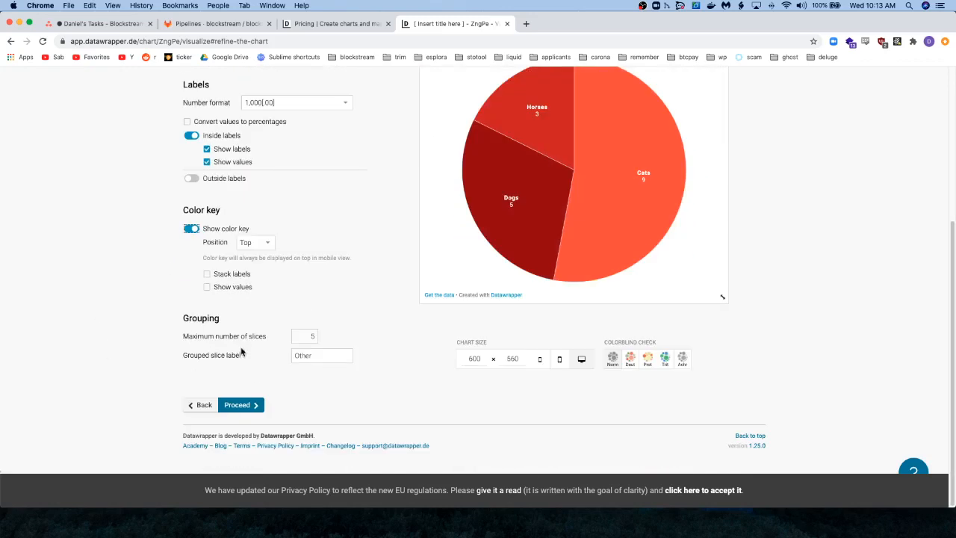
Step: Replace the placeholder chart title with "Animals" in the annotation settings
scroll(160, 330, "up", 5)
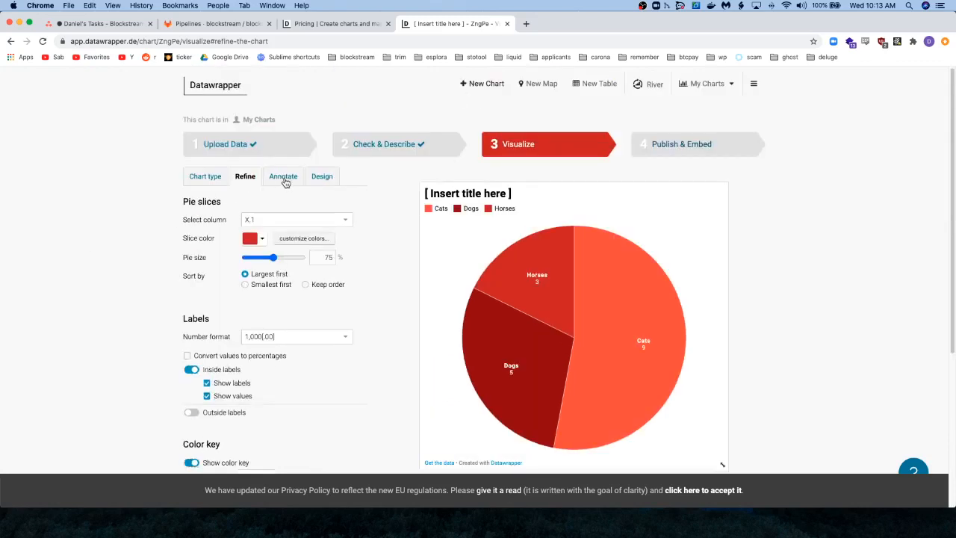
left_click(284, 182)
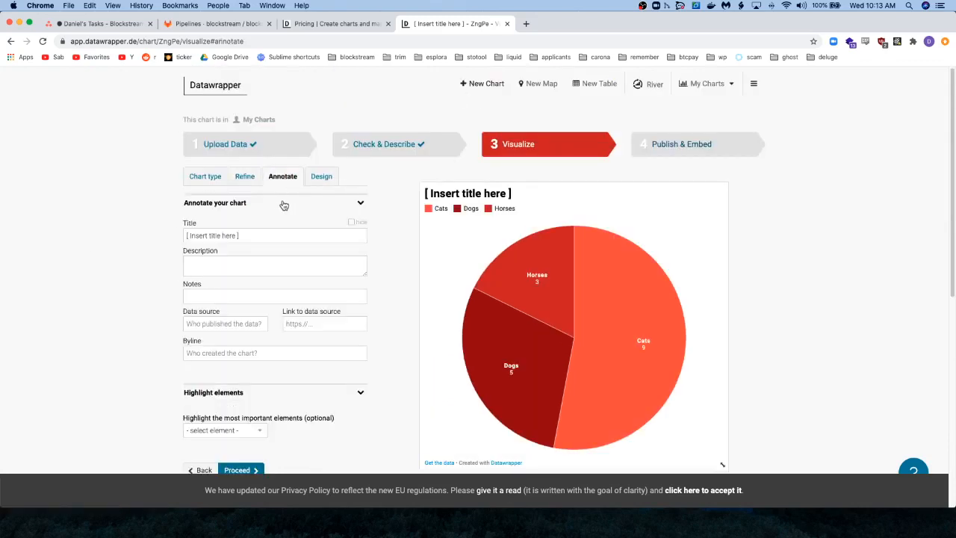
triple_click(246, 236)
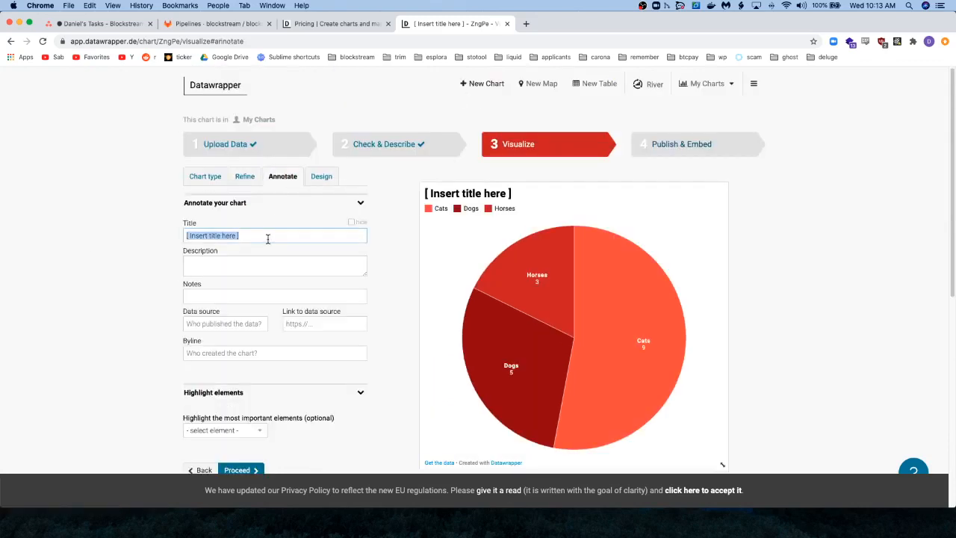
key("BackSpace")
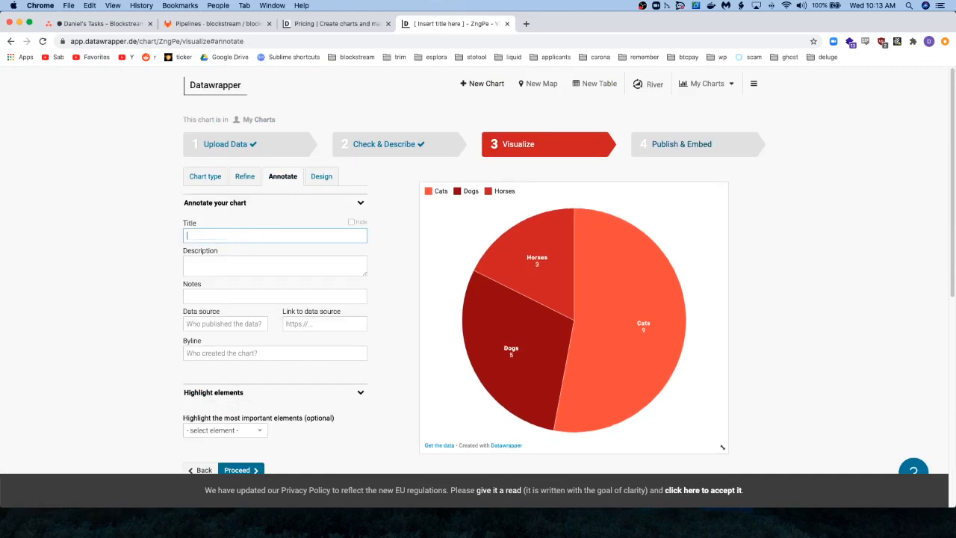
type("Animals")
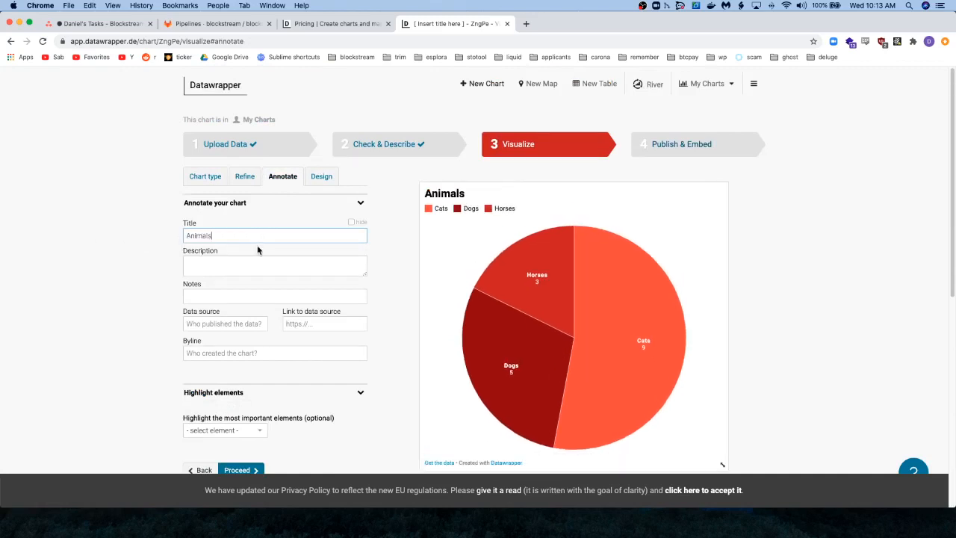
Step: Add the chart description "Animals on the farm"
left_click(246, 265)
type("A")
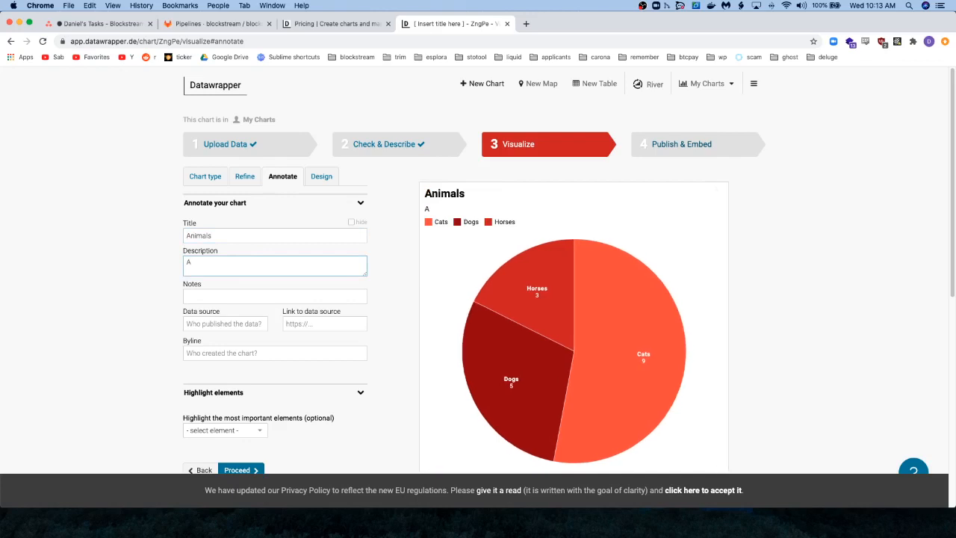
type("nimals on the farm")
left_click(83, 319)
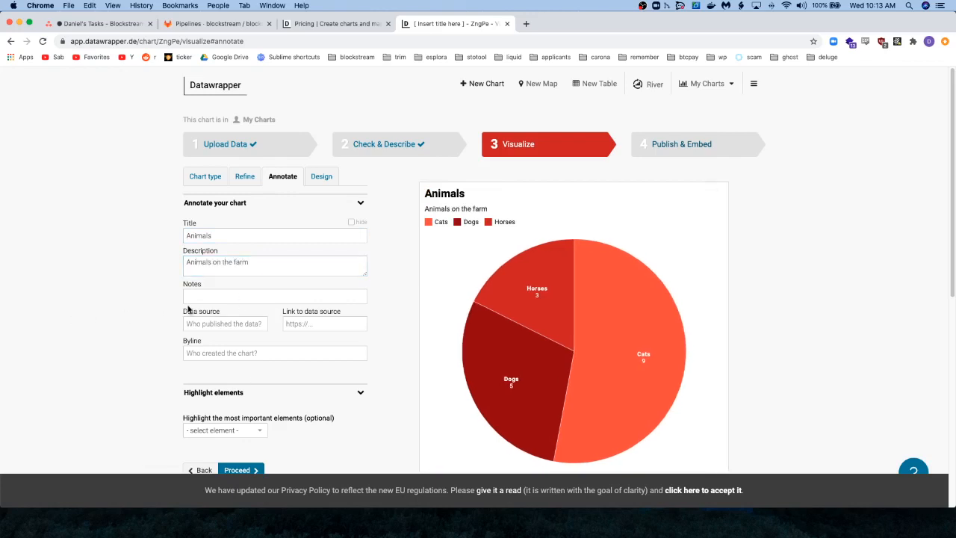
Step: Enter "Hello" as the chart's notes and fill in the byline with the creator's name
left_click(198, 297)
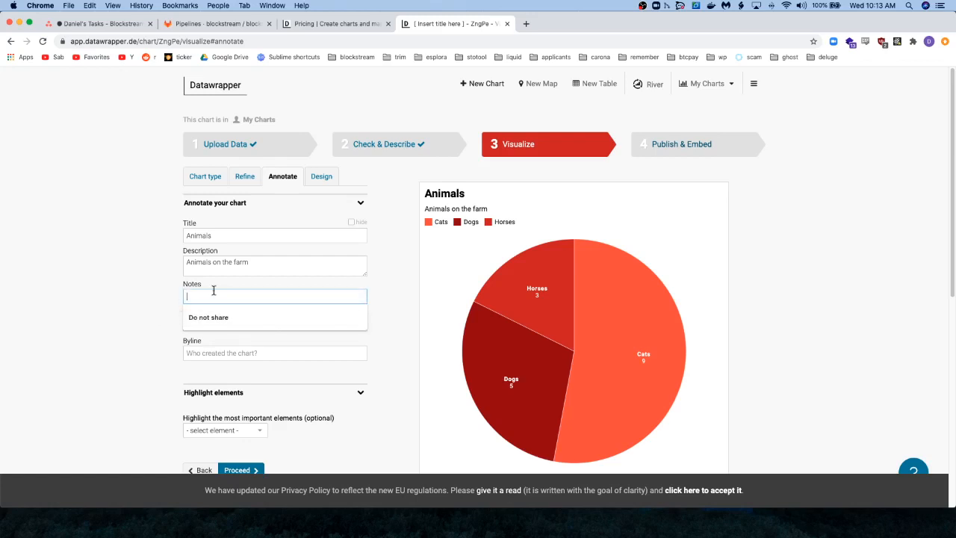
type("Hello")
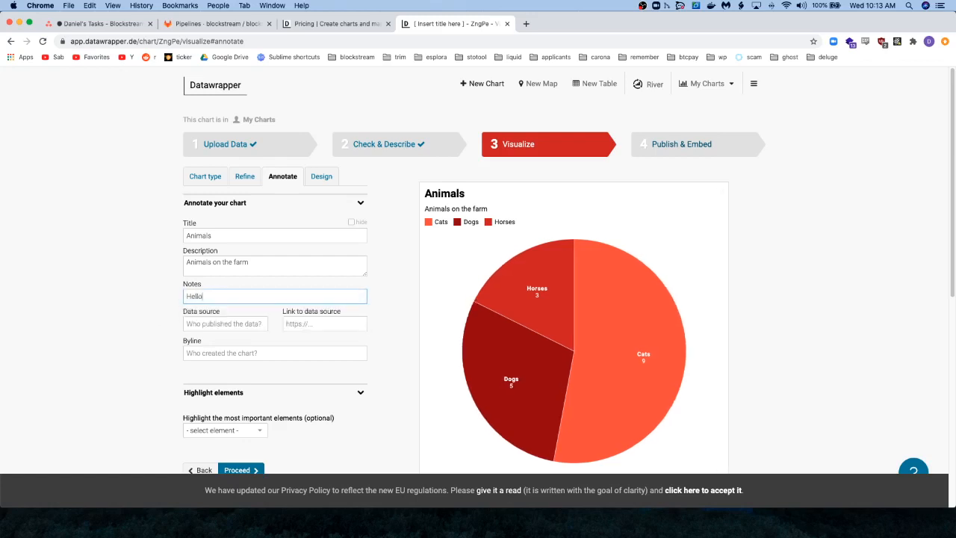
left_click(84, 297)
scroll(478, 277, "down", 1)
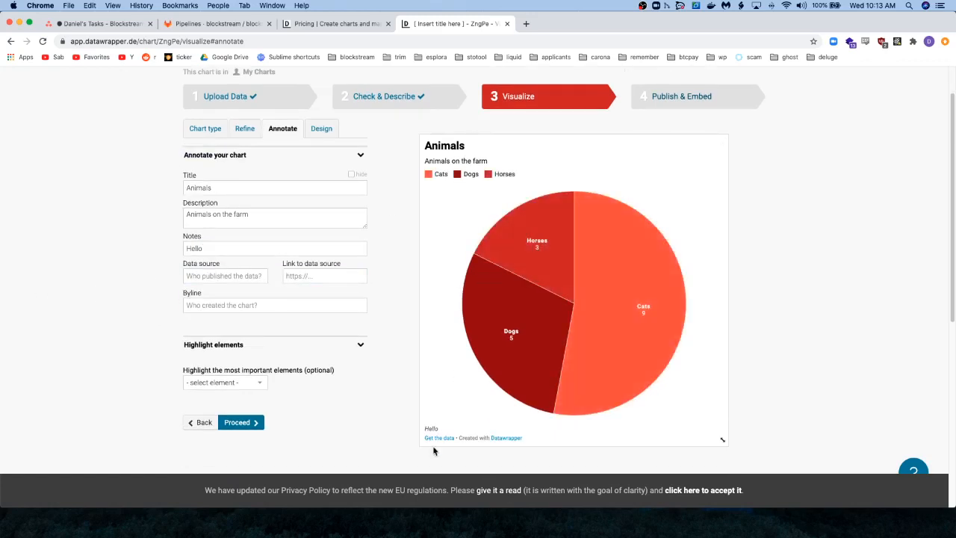
left_click(241, 306)
left_click(209, 330)
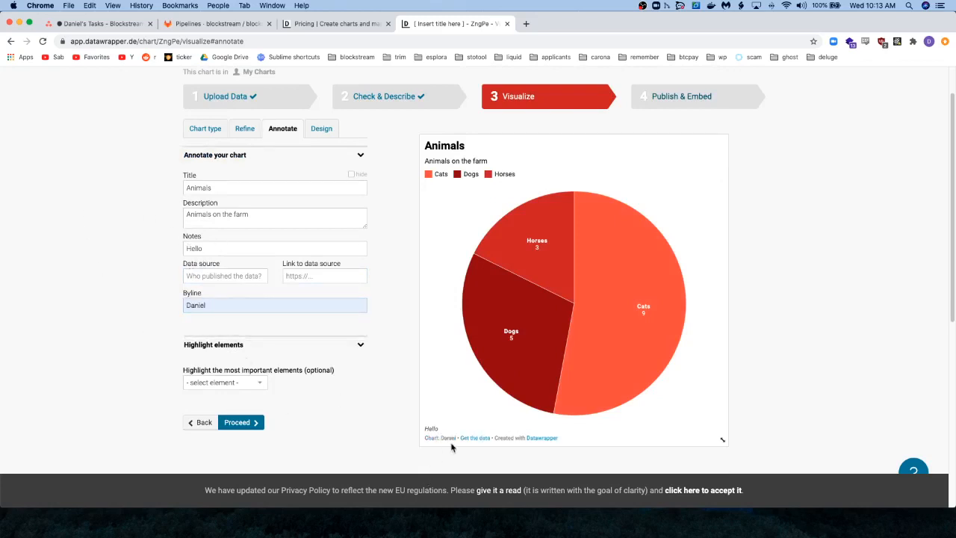
Step: Highlight Dogs as the most important element of the pie chart
scroll(119, 326, "down", 1)
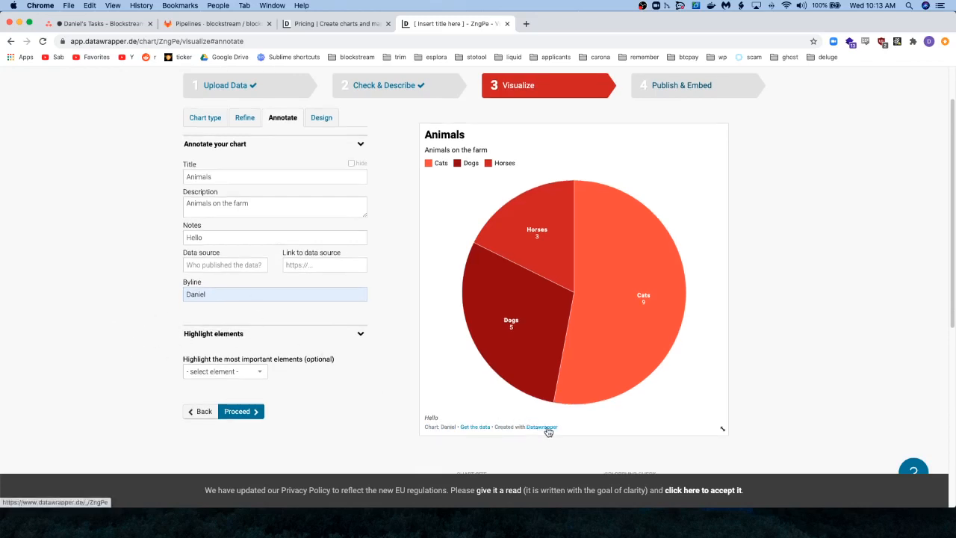
left_click(228, 371)
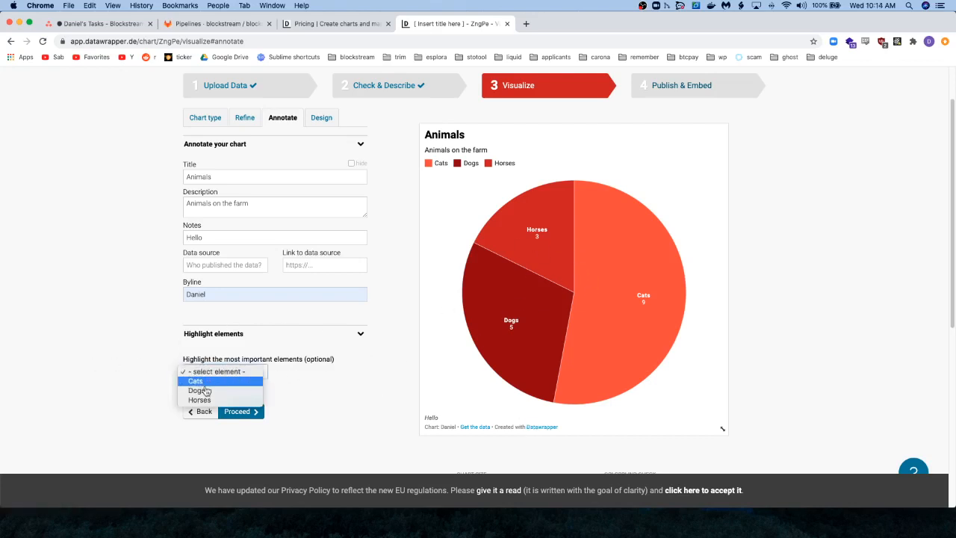
left_click(203, 391)
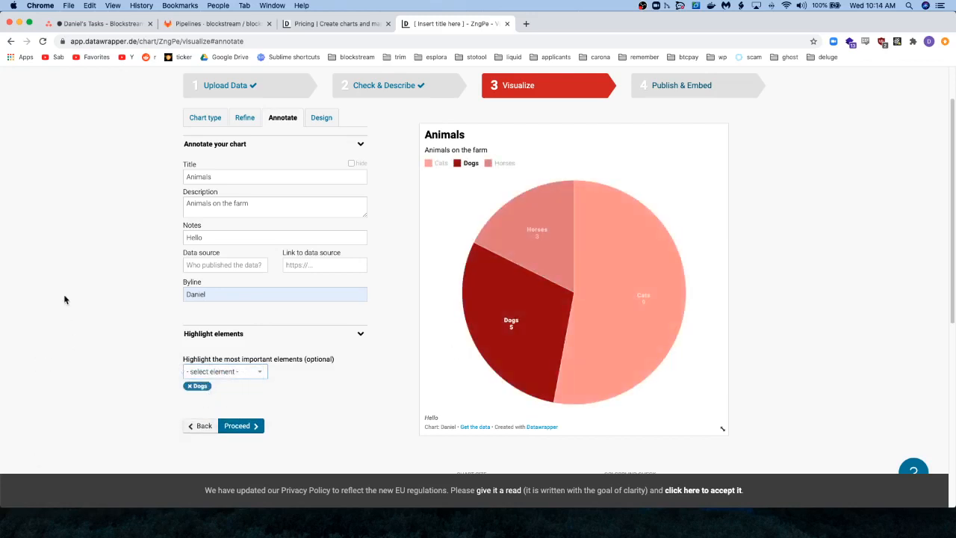
Step: Add Cats to the highlighted elements of the pie chart, and clear both the Cats and Dogs highlights
left_click(224, 371)
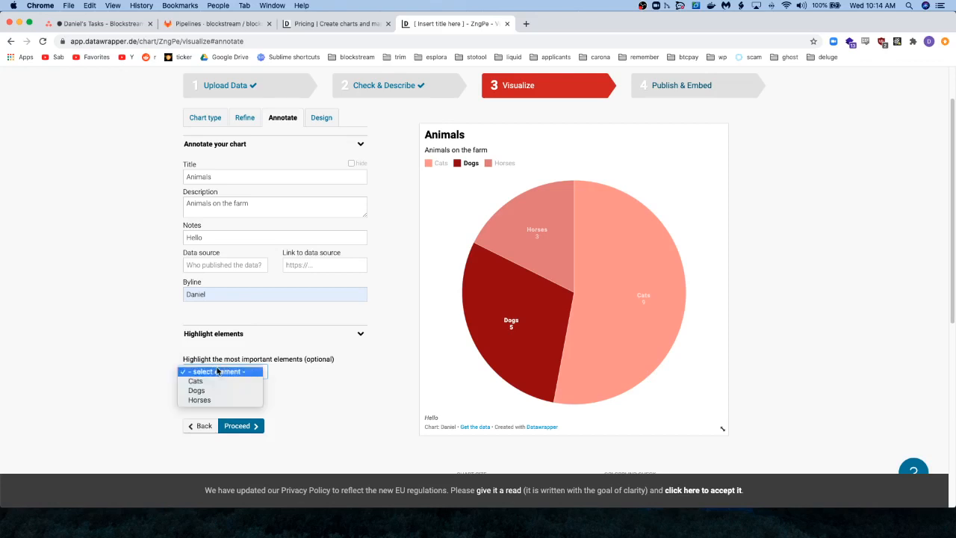
left_click(198, 380)
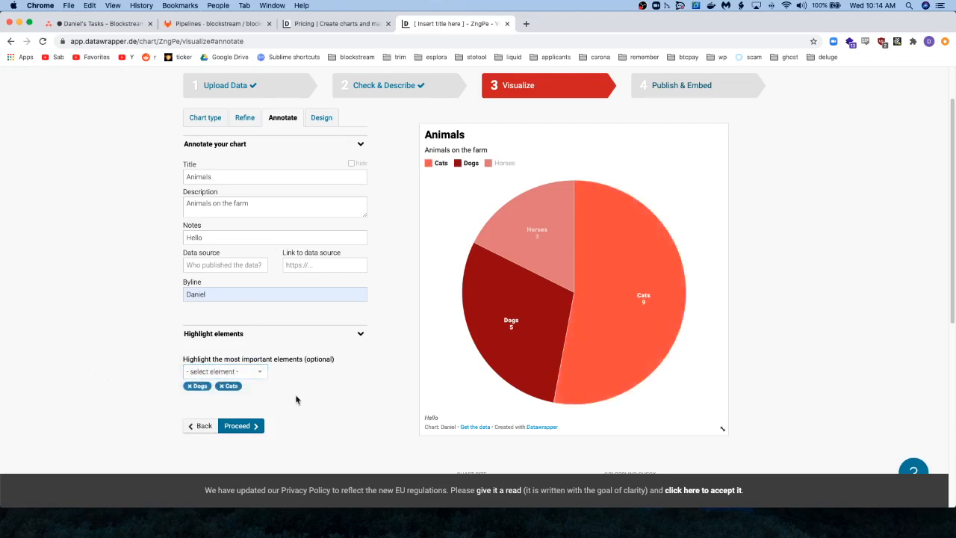
left_click(221, 386)
left_click(188, 386)
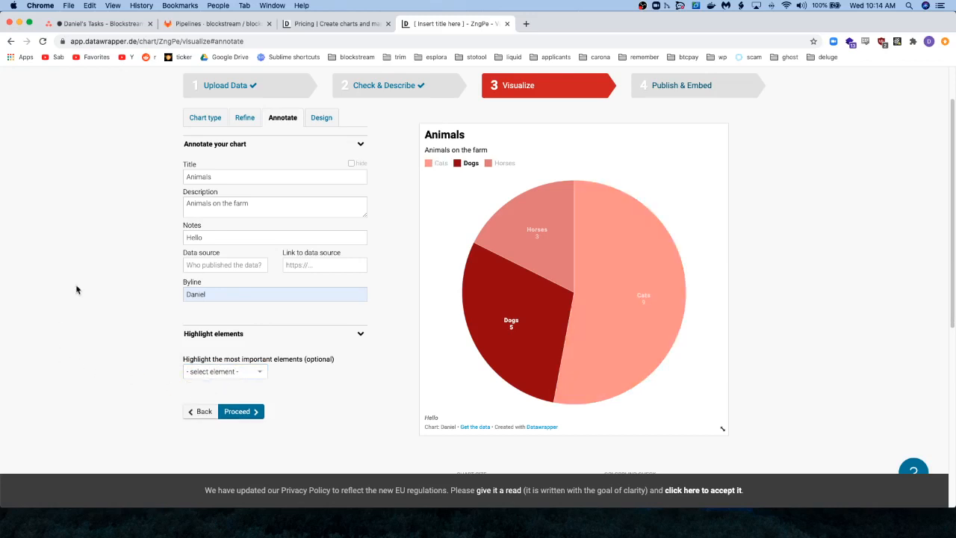
Step: Proceed through the design settings without changing them and publish the chart
scroll(113, 336, "up", 1)
left_click(325, 131)
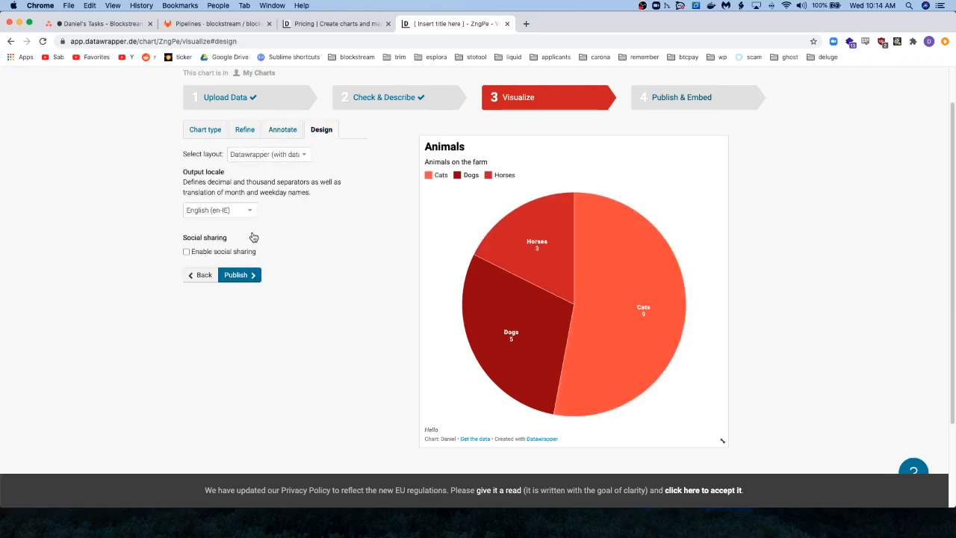
left_click(241, 276)
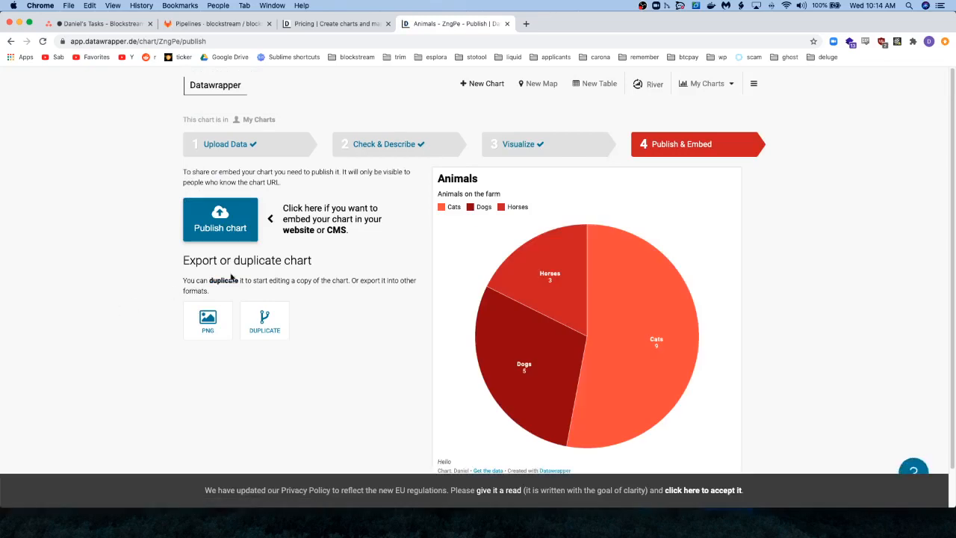
left_click(217, 228)
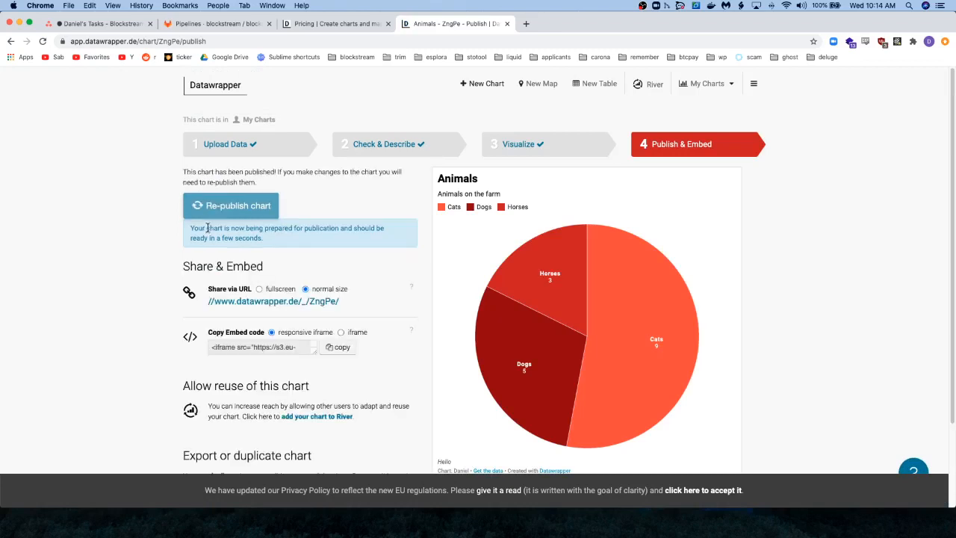
Step: Compare the fullscreen and normal size share URLs, view the chart's public page at normal size and close it
scroll(149, 250, "down", 3)
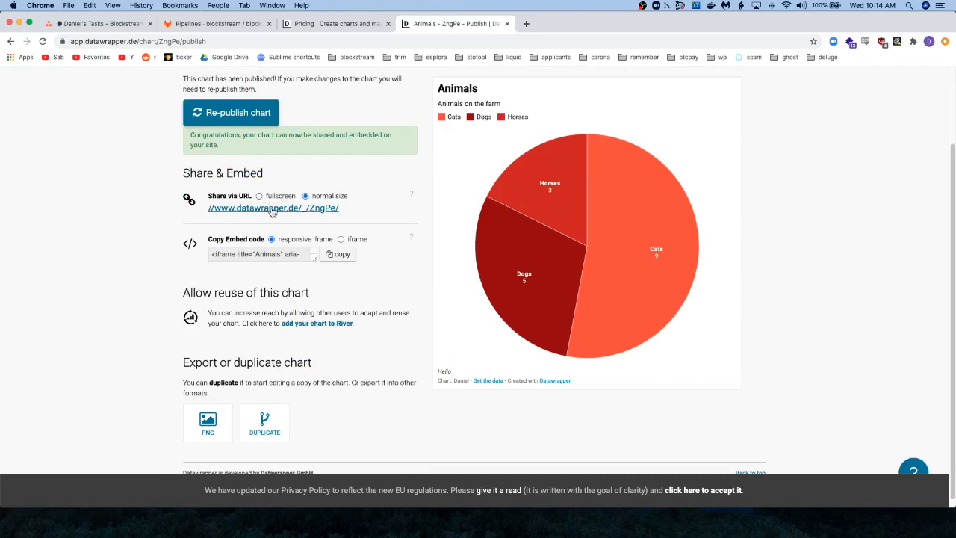
left_click(259, 196)
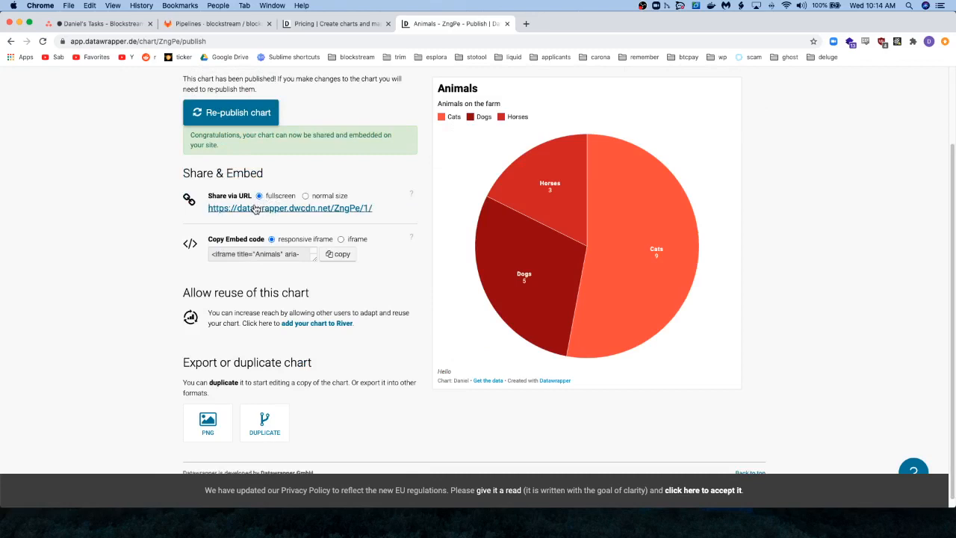
left_click(306, 195)
left_click(302, 208, "super")
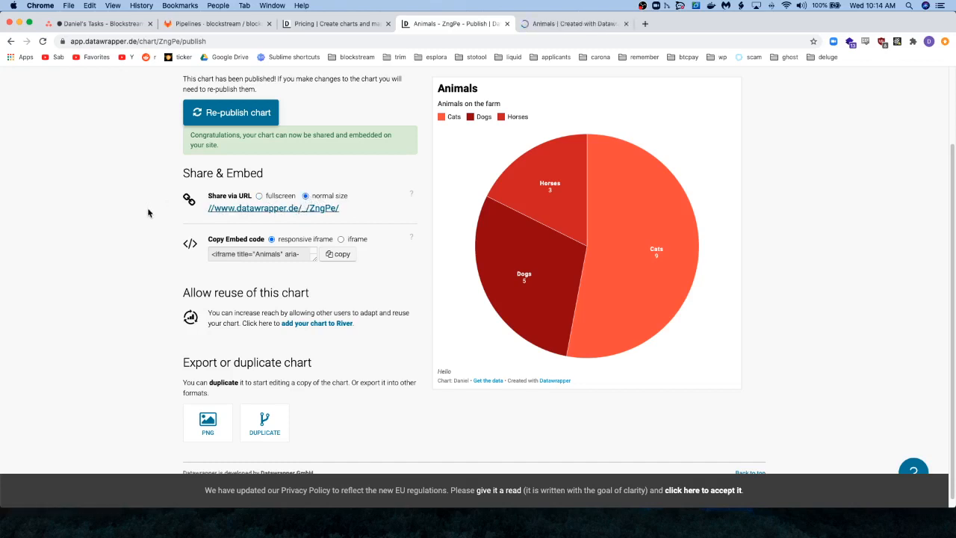
left_click(568, 25)
scroll(179, 269, "down", 5)
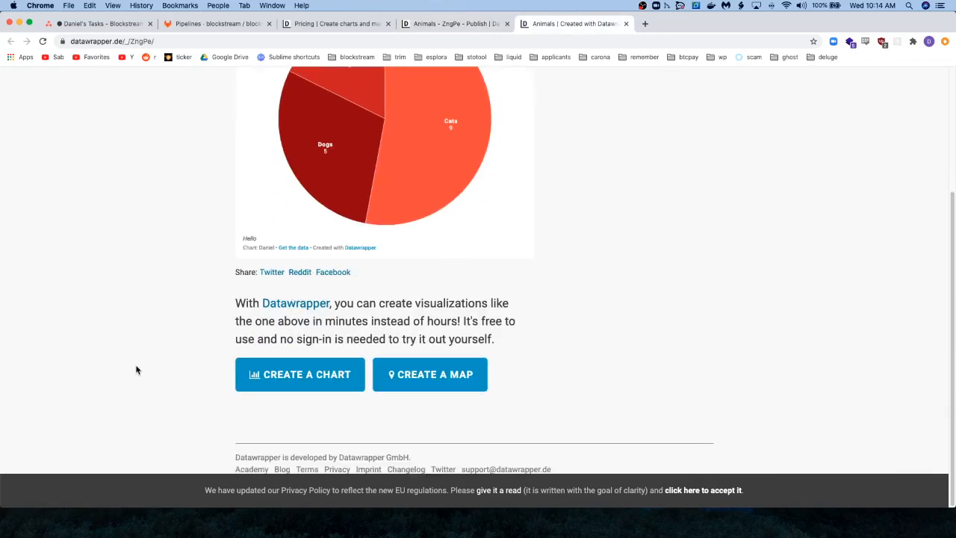
scroll(230, 351, "up", 5)
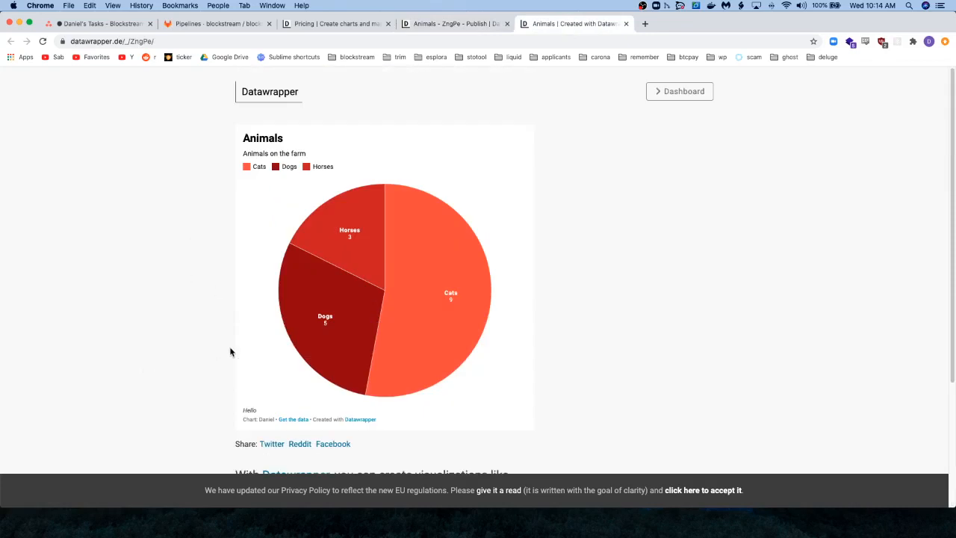
left_click(626, 24)
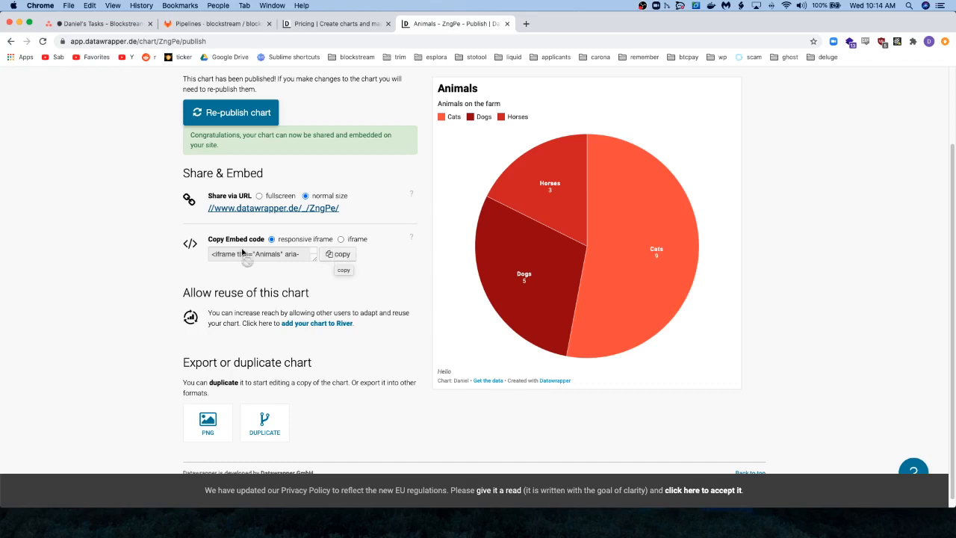
Step: Copy the chart's responsive iframe embed code and enlarge the code field to show more of it
left_click(335, 257)
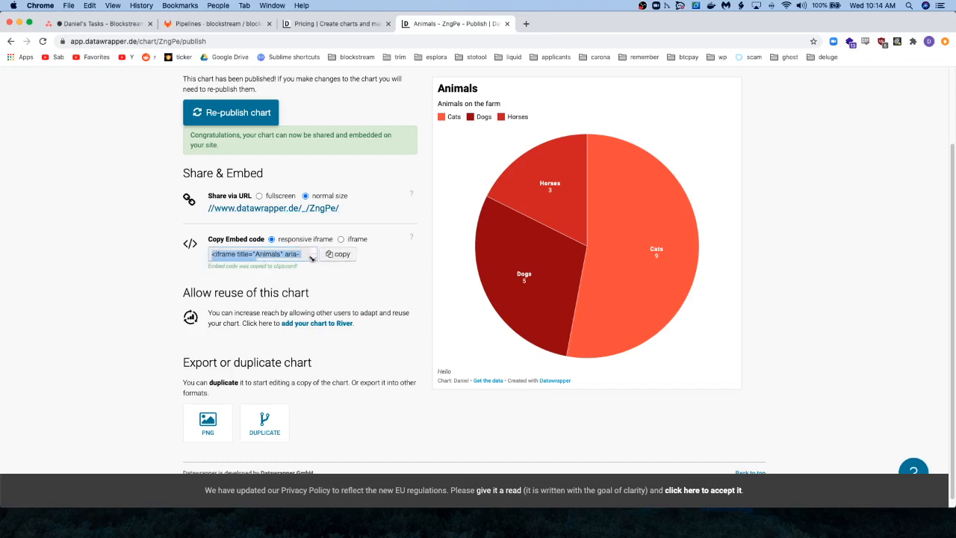
left_click(311, 258)
scroll(268, 297, "down", 1)
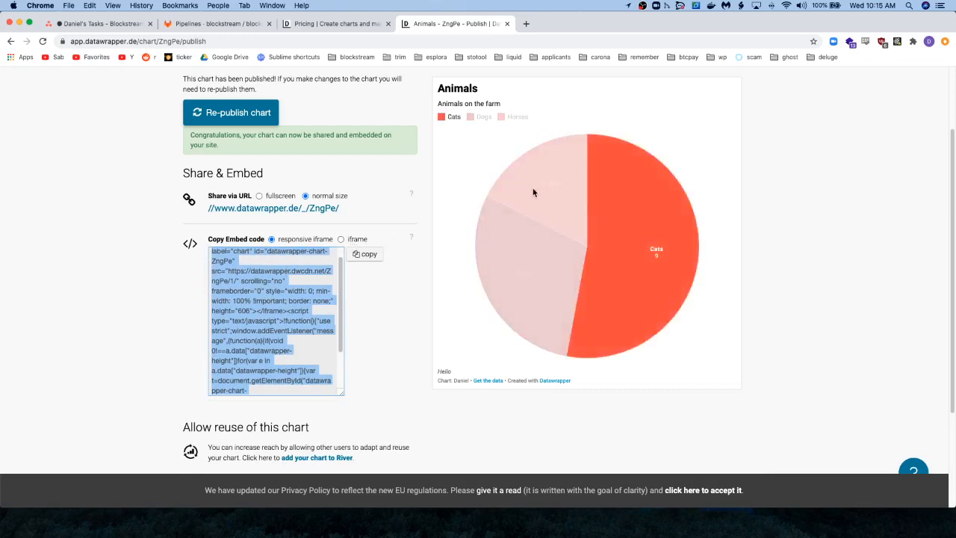
Step: Examine the plain iframe embed code and the full responsive iframe code for comparison
left_click(341, 239)
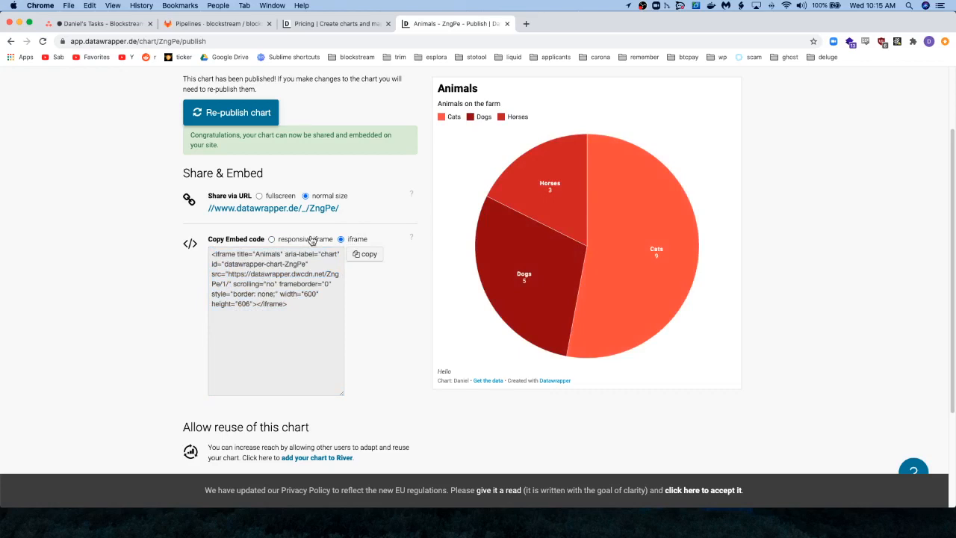
left_click(271, 239)
scroll(114, 267, "down", 2)
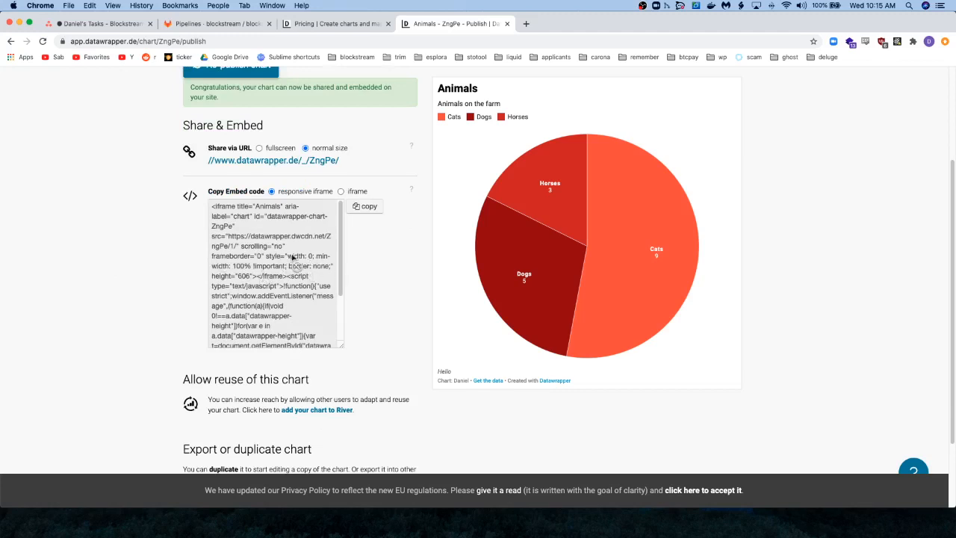
scroll(276, 256, "down", 5)
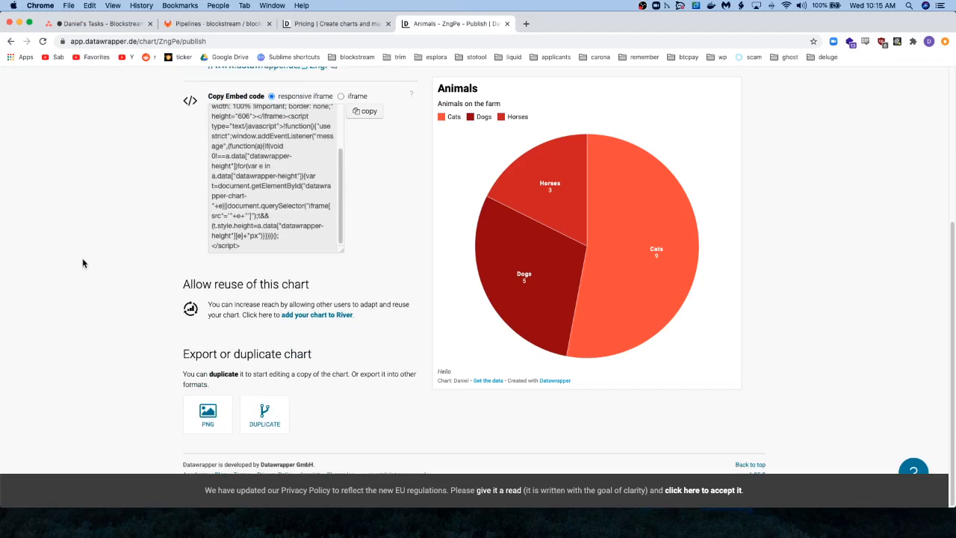
Step: Export the chart as a static PNG image with the preset size, border and scale factor, and download it
left_click(208, 417)
scroll(114, 366, "down", 3)
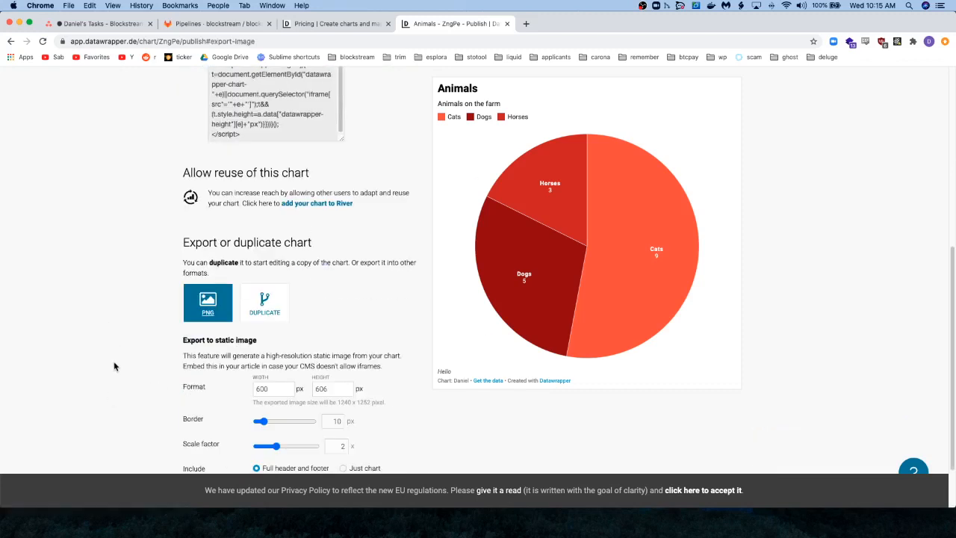
scroll(114, 366, "down", 2)
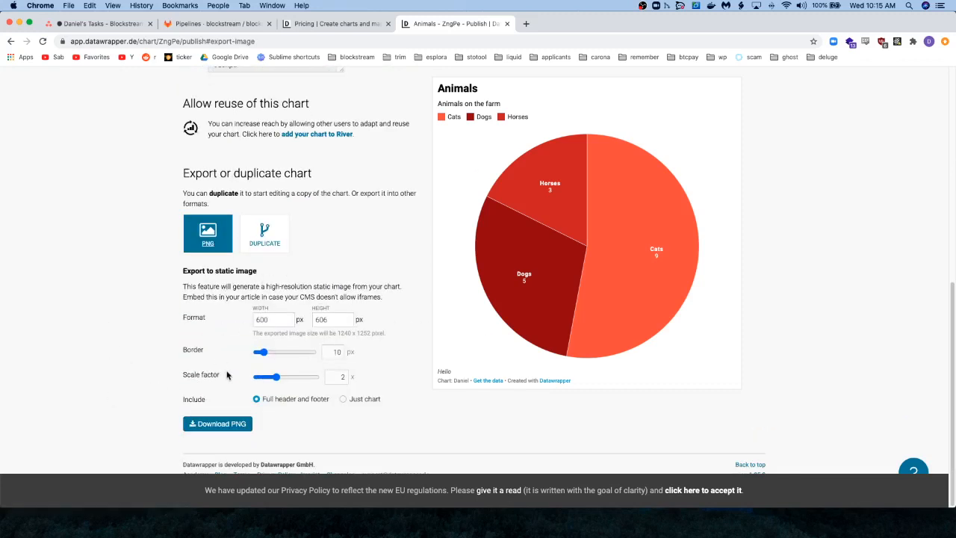
left_click(219, 425)
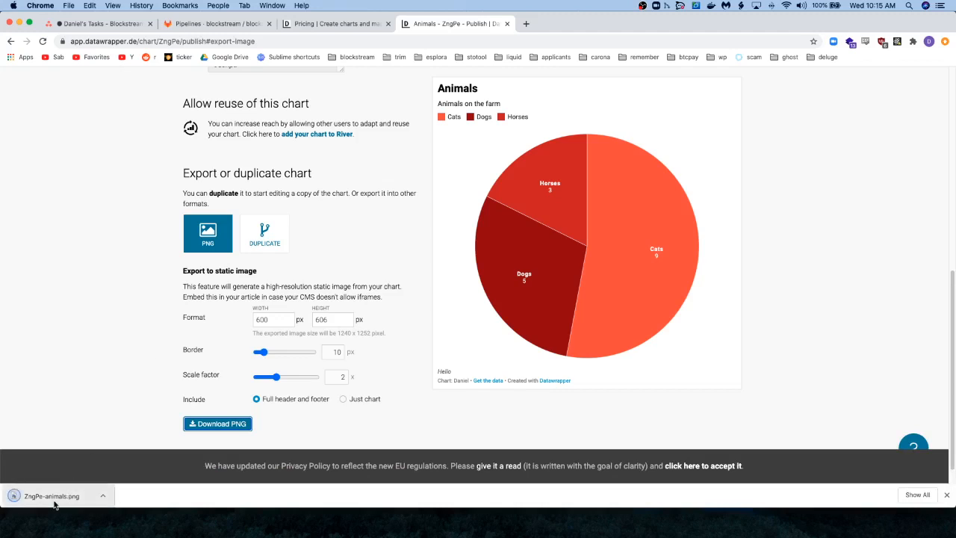
Step: Open the downloaded ZngPe-animals.png to check the exported chart, and close the image
left_click(51, 501)
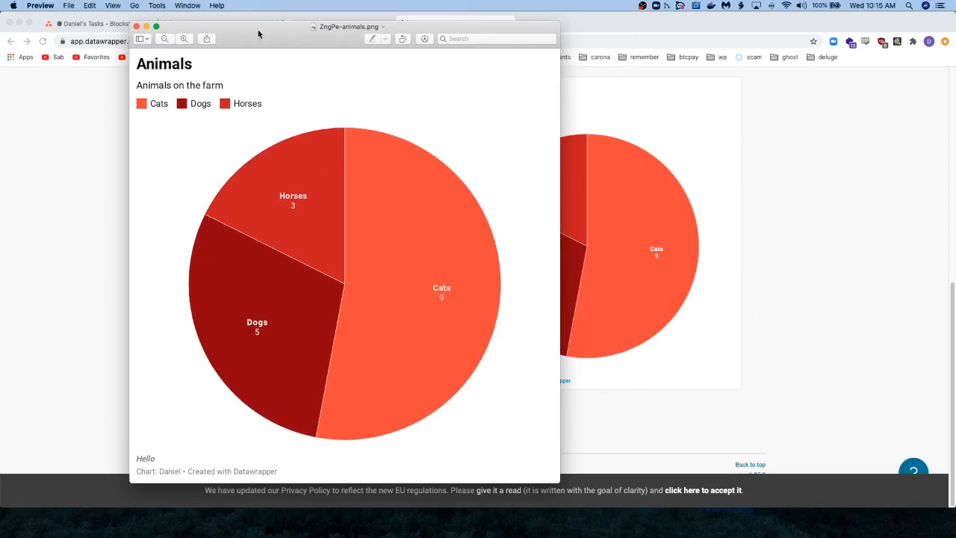
left_click_drag(258, 31, 257, 31)
left_click(135, 27)
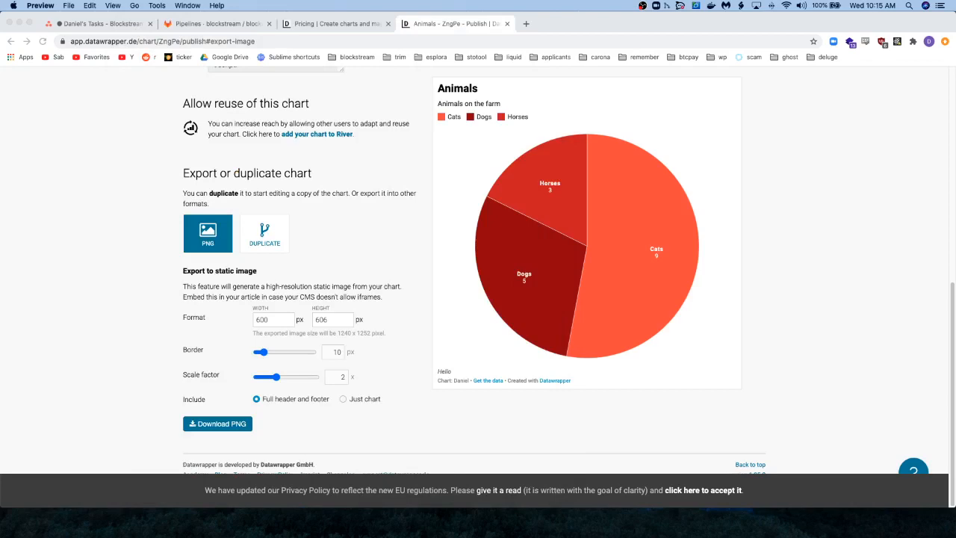
Step: Switch to the LibreOffice spreadsheet and enter the column headings Mar 05 in B1 and Mar 20 in C1
key("super+Tab")
key("super+c")
left_click(232, 212)
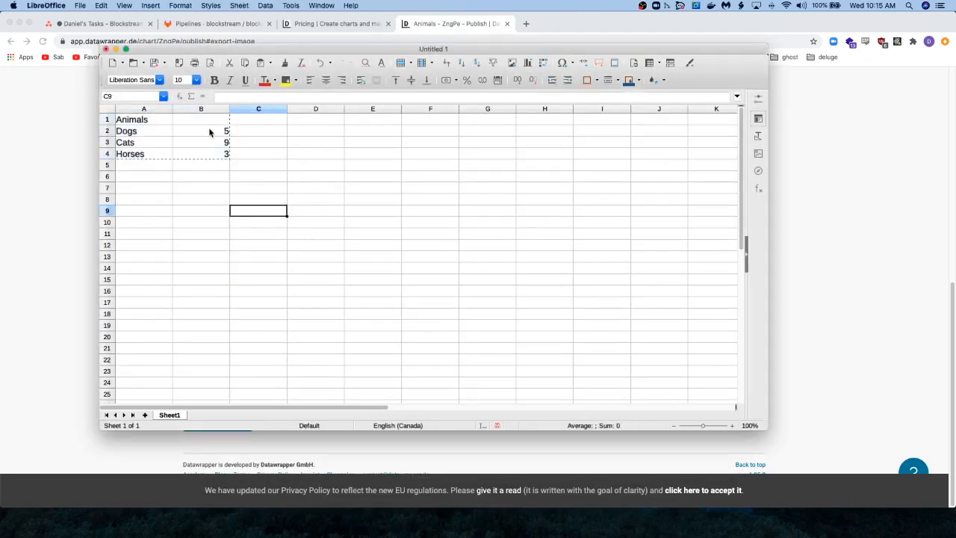
left_click(207, 122)
left_click(279, 188)
left_click(207, 123)
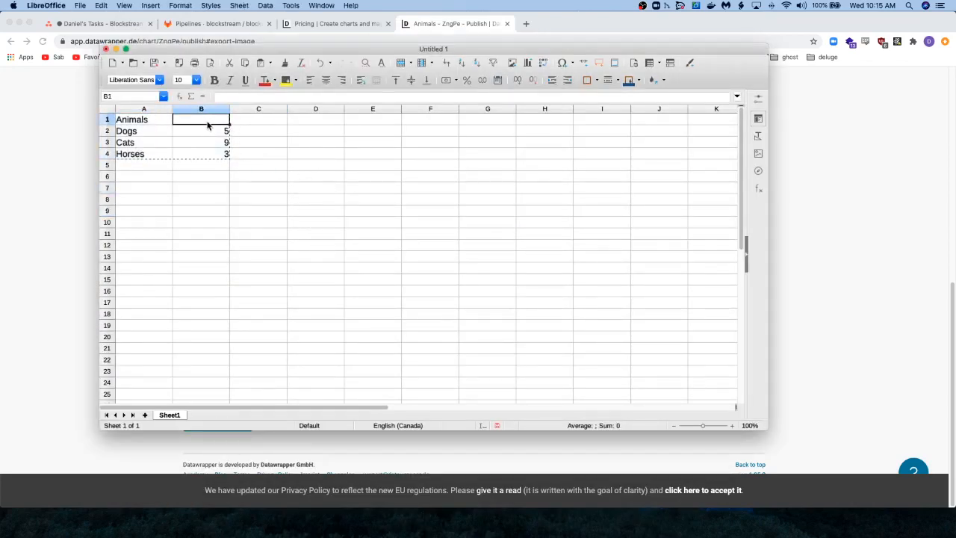
type("Mar")
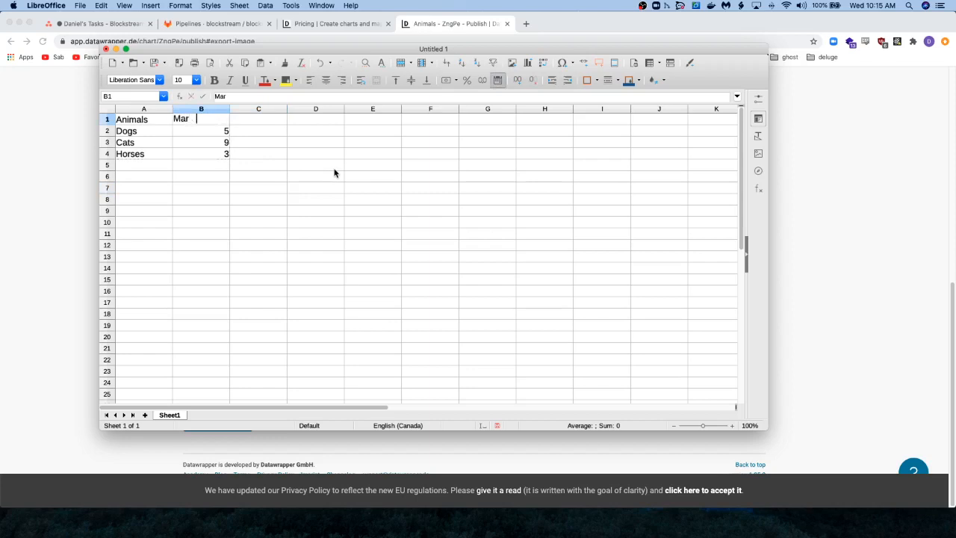
type(" 05")
key("Tab")
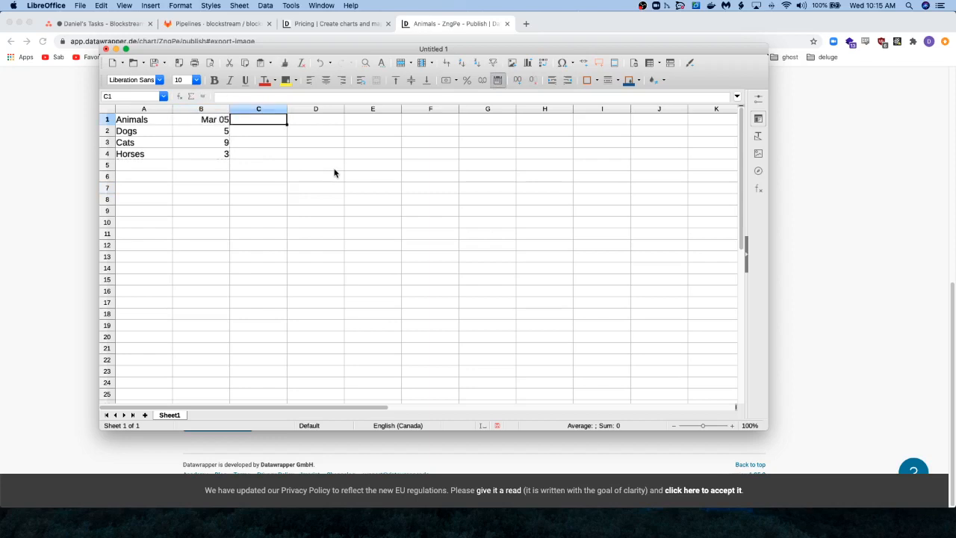
type("Mar ")
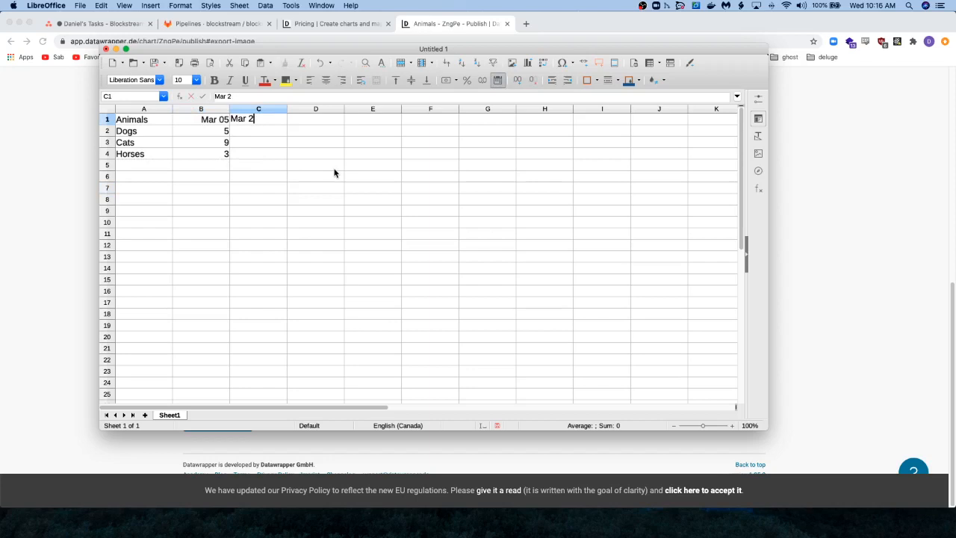
type("20")
key("Return")
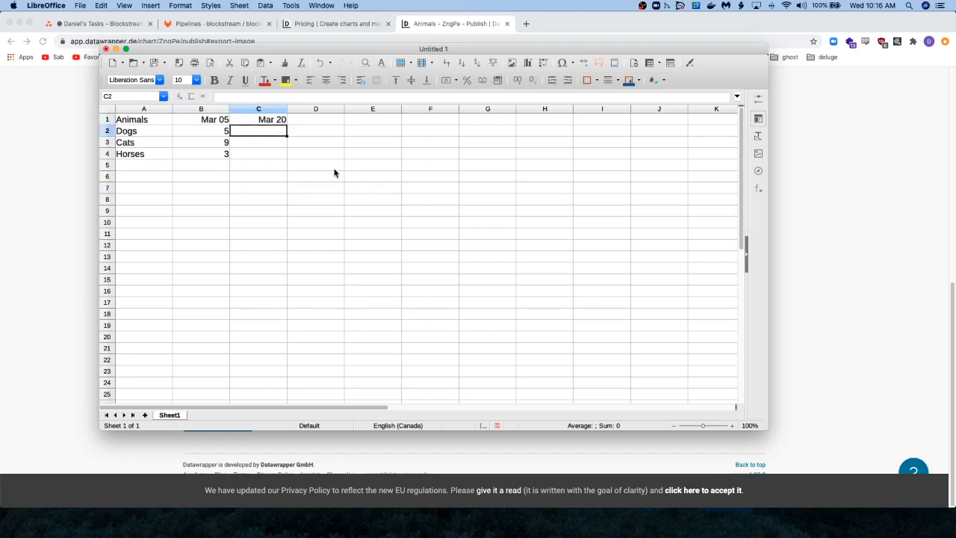
Step: Fill the Mar 20 column with 7 for Dogs, 5 for Cats and 6 for Horses
type("7")
key("Return")
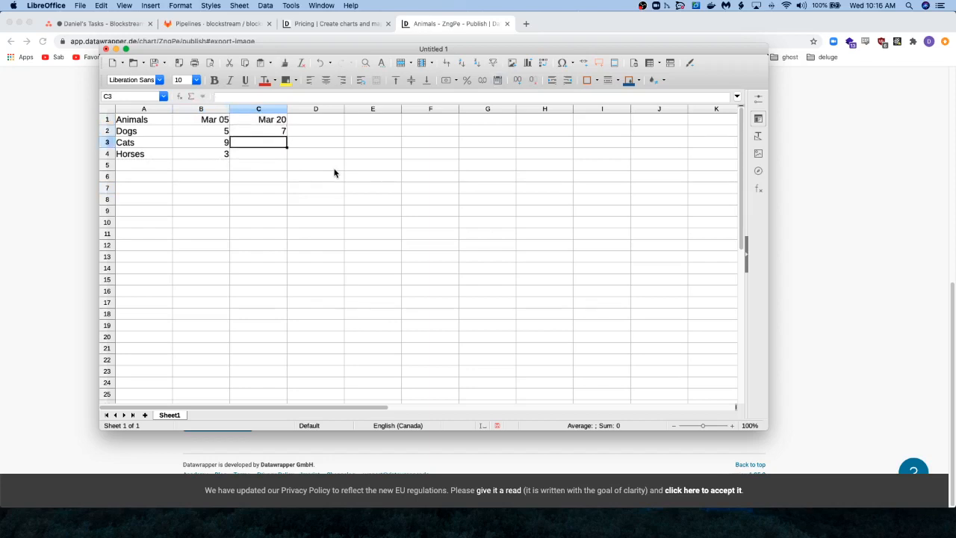
type("5")
key("Return")
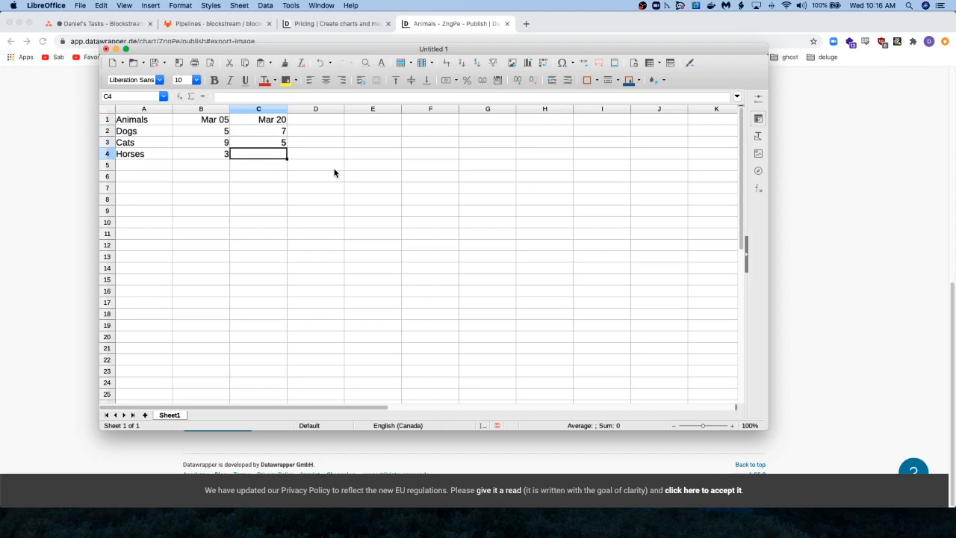
type("6")
key("Return")
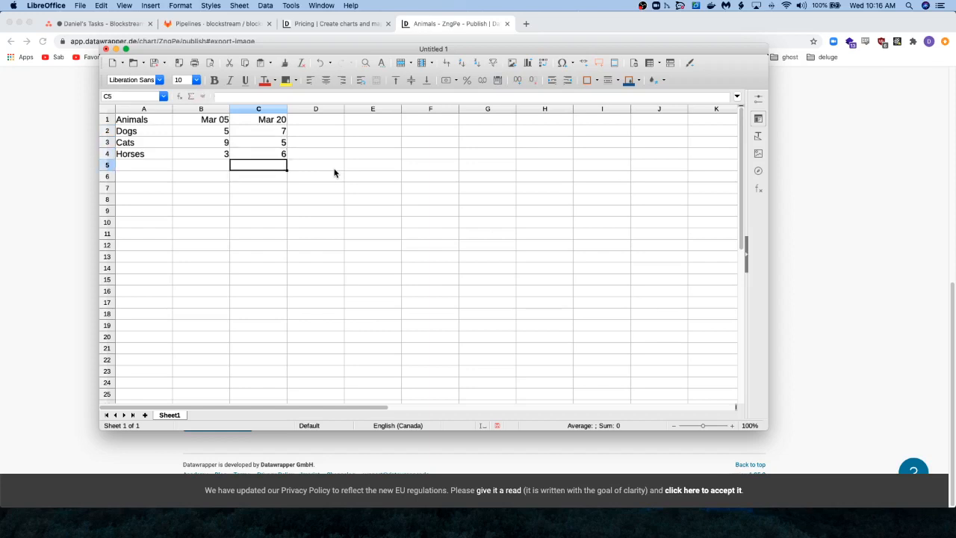
Step: Copy the whole animal table in cells A1:C4
left_click(186, 187)
left_click(135, 122)
left_click_drag(134, 126, 277, 153)
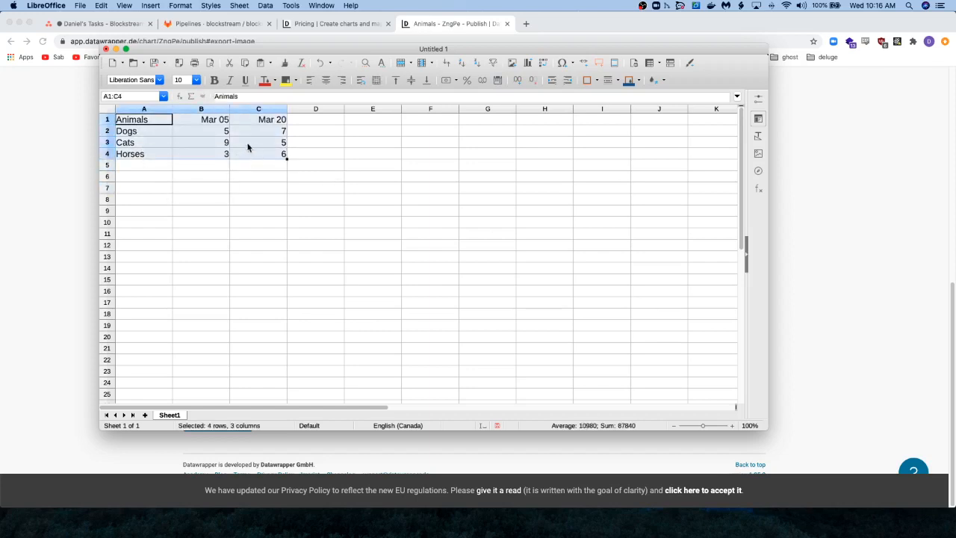
right_click(249, 142)
left_click(263, 154)
Step: Minimize the spreadsheet to return to Datawrapper and reopen the chart's Upload Data stage
left_click(116, 49)
scroll(184, 205, "up", 10)
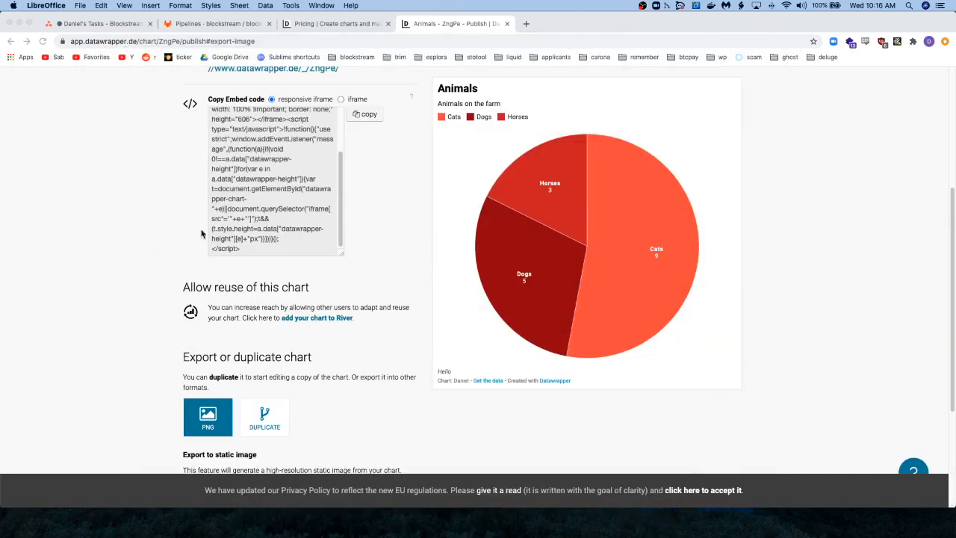
left_click(225, 147)
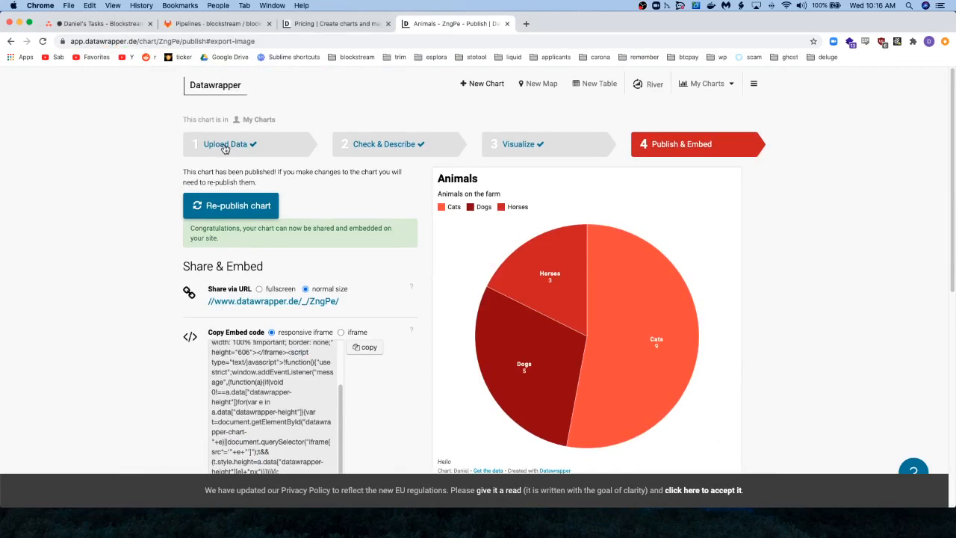
left_click(225, 148)
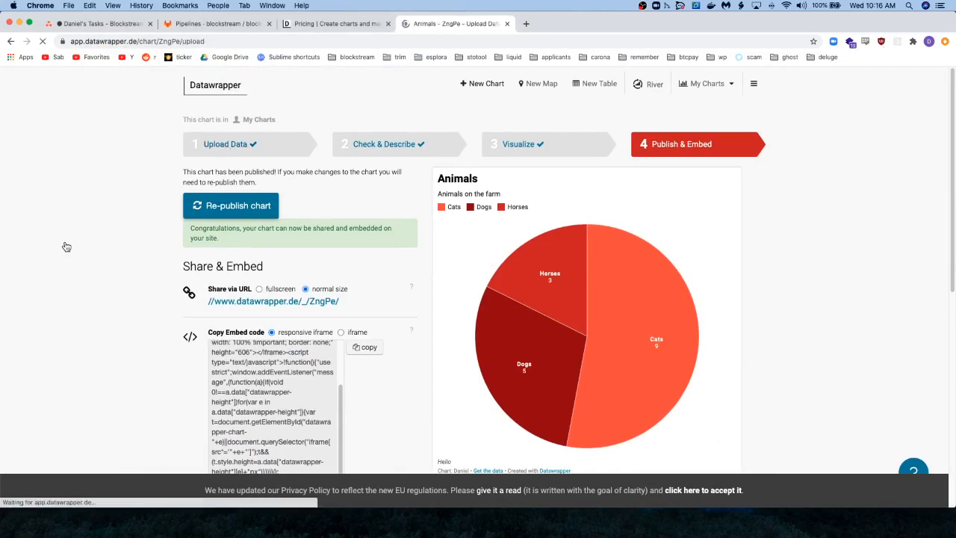
Step: Replace the chart's data with the copied animal table and proceed through Check & Describe to the Visualize stage
left_click(544, 227)
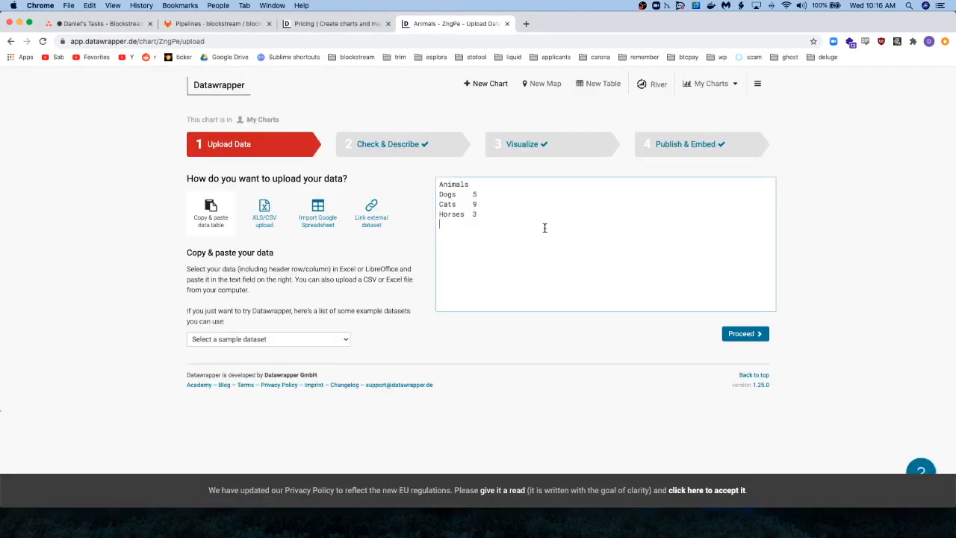
key("super+a")
key("BackSpace")
key("super+v")
left_click(741, 334)
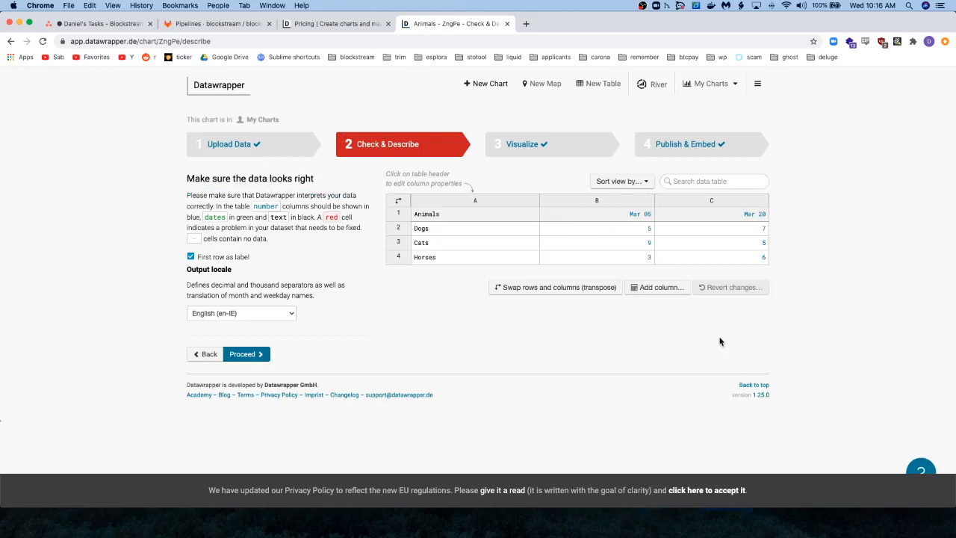
left_click(243, 355)
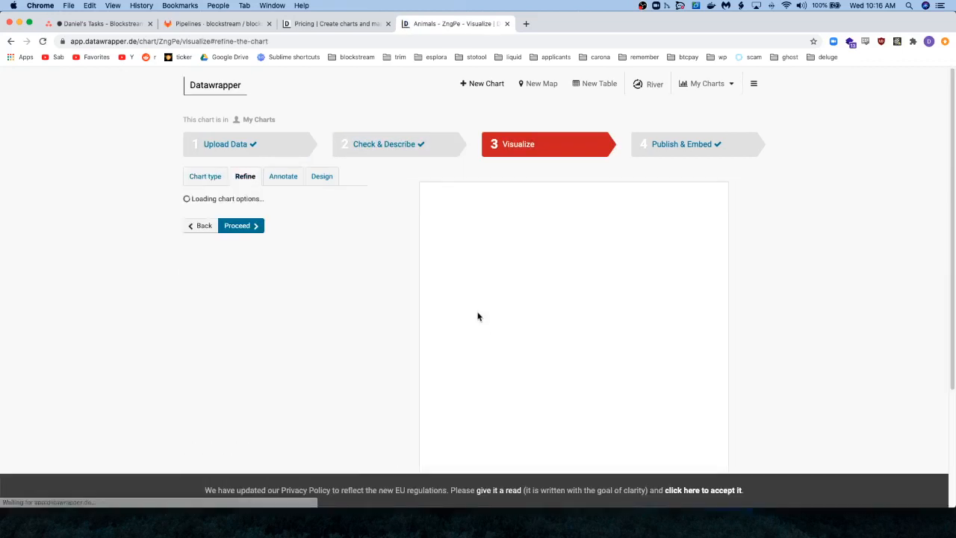
Step: Try the Grouped Column Chart type for the animal data and transpose the data
left_click(205, 177)
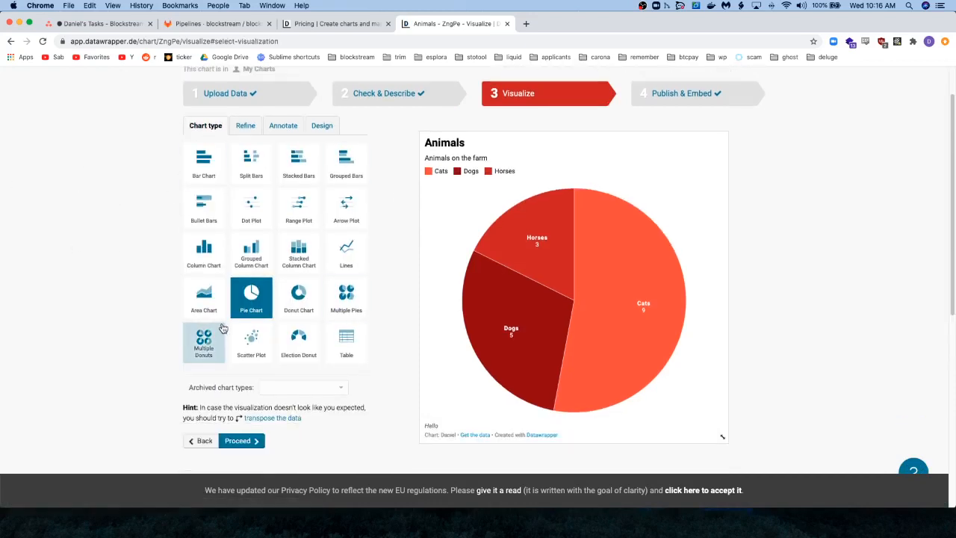
left_click(251, 253)
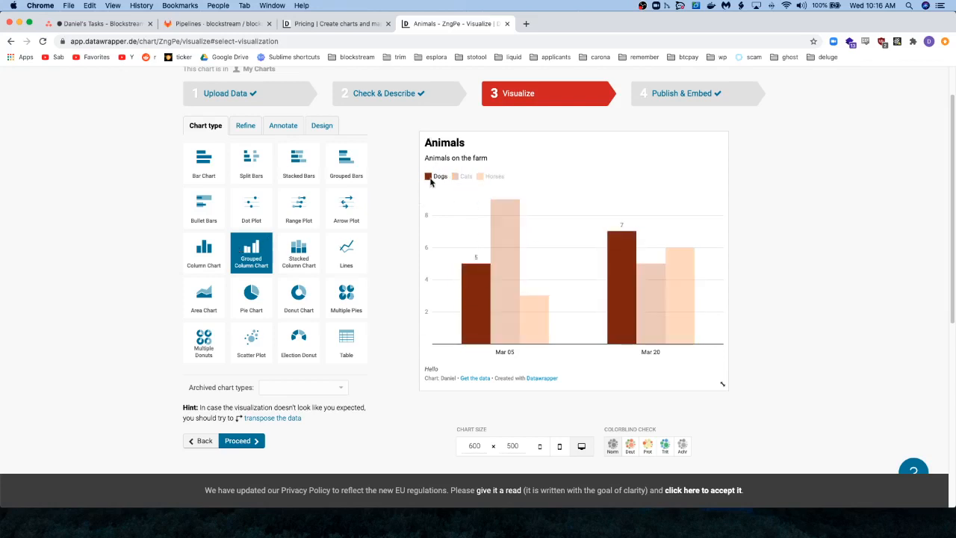
scroll(209, 347, "down", 3)
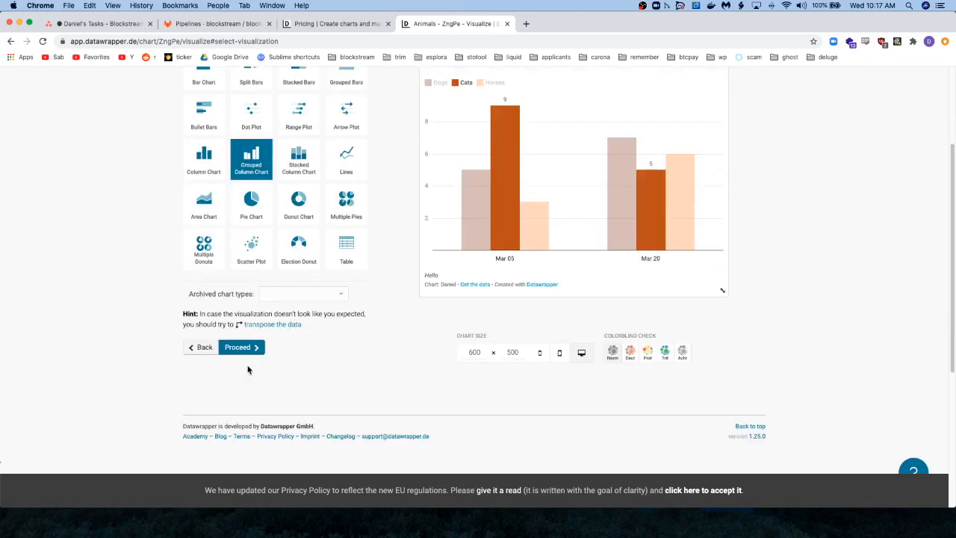
left_click(280, 325)
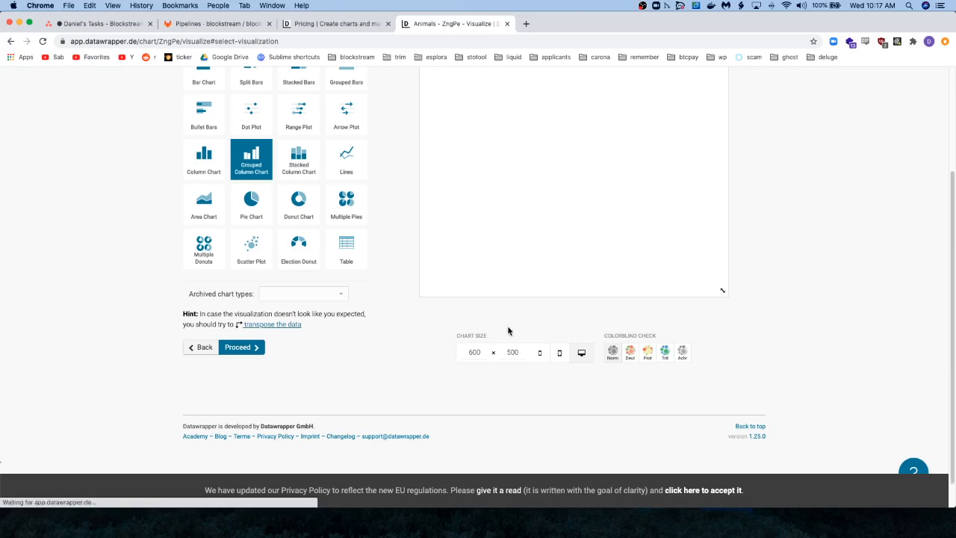
scroll(395, 368, "up", 2)
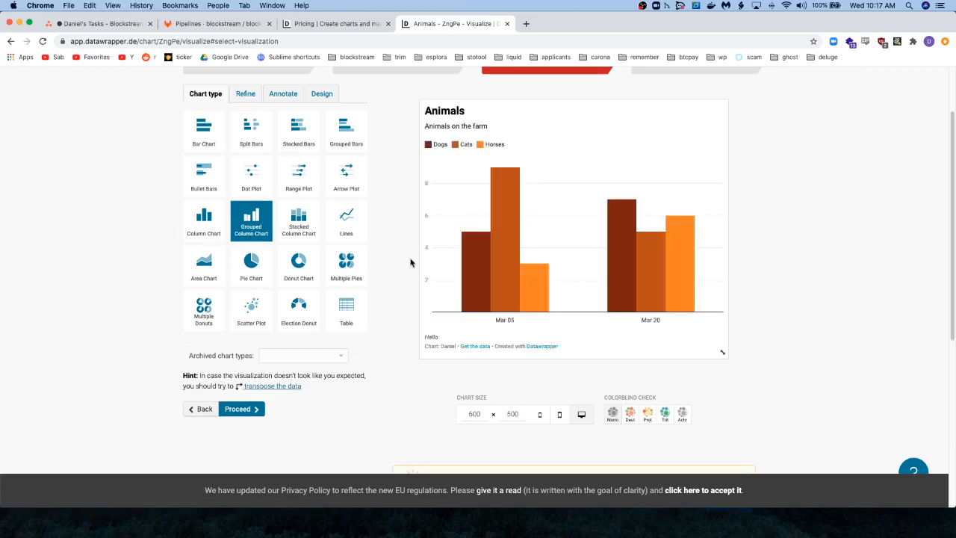
Step: Try the Multiple Pies chart type, and settle on Multiple Donuts for the chart
left_click(351, 271)
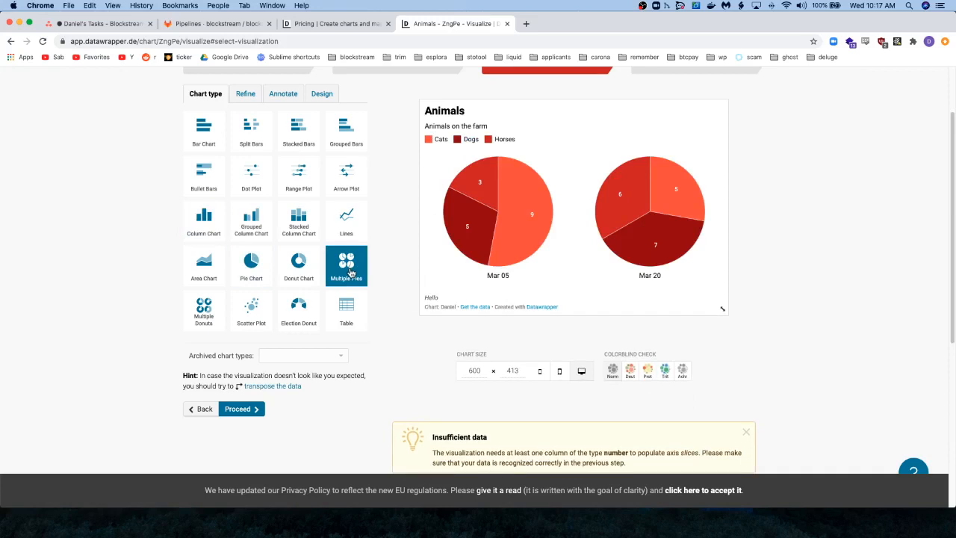
left_click(190, 313)
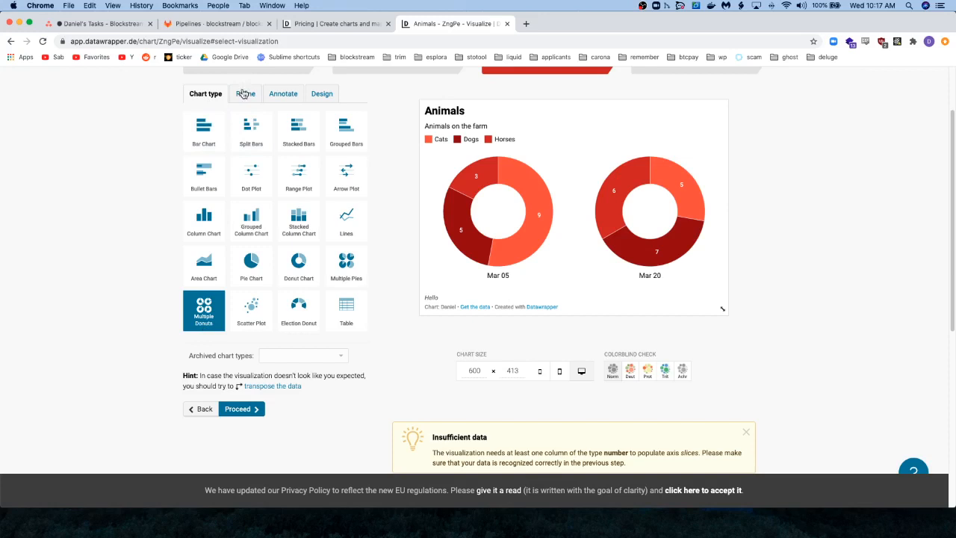
Step: Refine the donuts with a 97% outer radius and 52% inner radius, and show the total value inside each donut
left_click(245, 93)
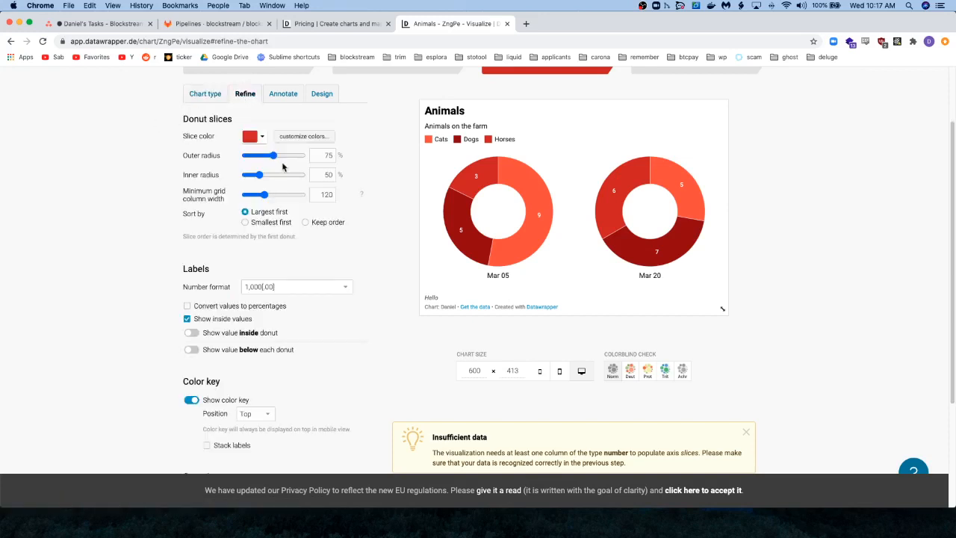
left_click_drag(272, 155, 263, 176)
scroll(137, 217, "down", 3)
left_click(192, 228)
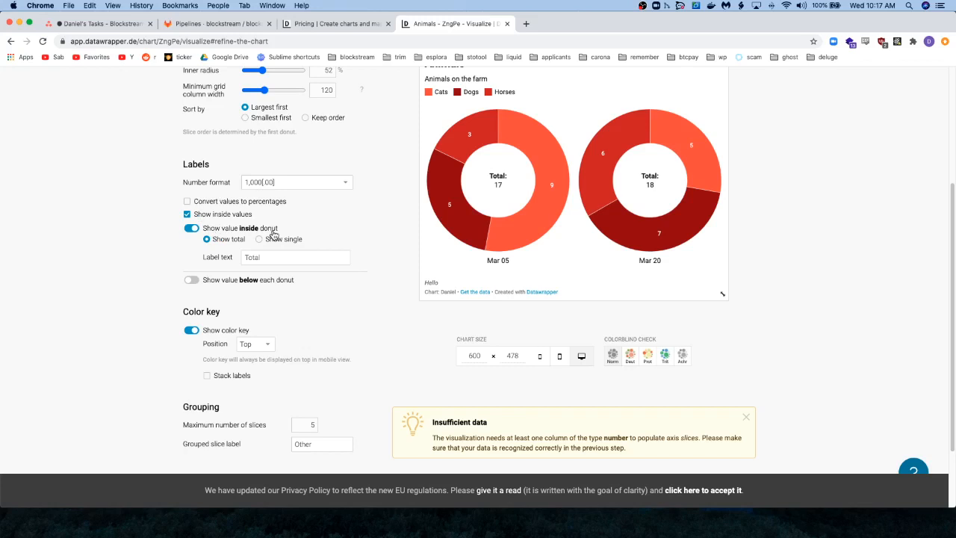
Step: Try converting the values to percentages and showing the total below each donut, turning each option off again
left_click(187, 202)
left_click(188, 202)
scroll(177, 294, "down", 2)
left_click(191, 238)
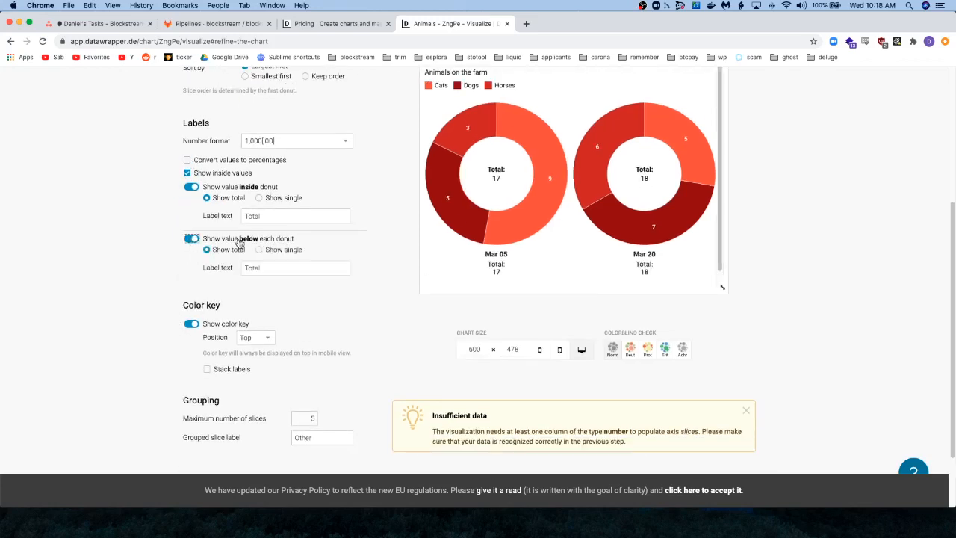
left_click(192, 238)
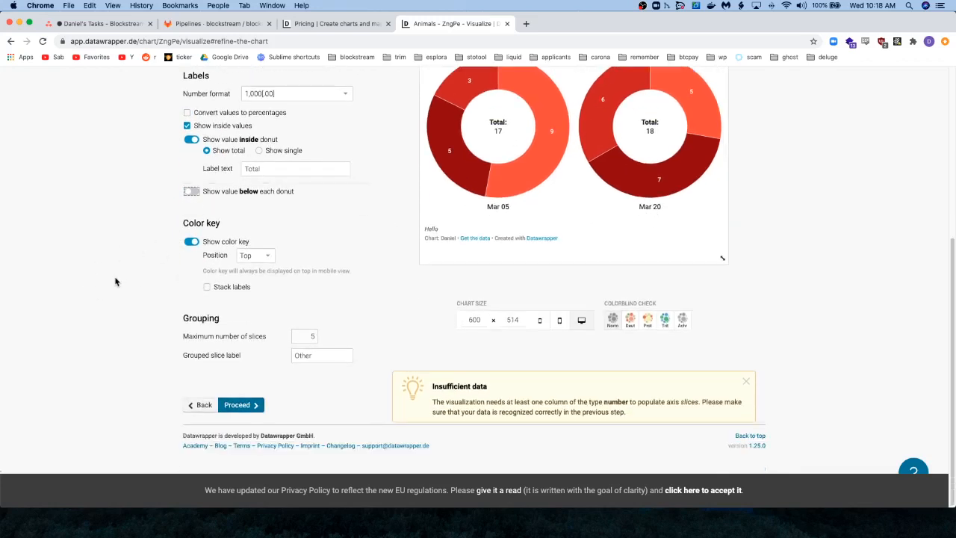
scroll(193, 359, "up", 5)
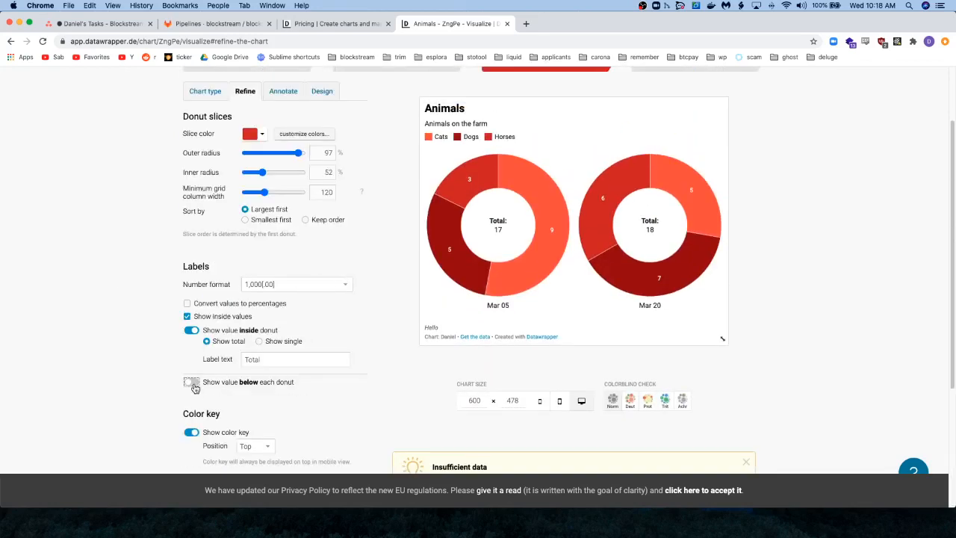
scroll(127, 392, "down", 5)
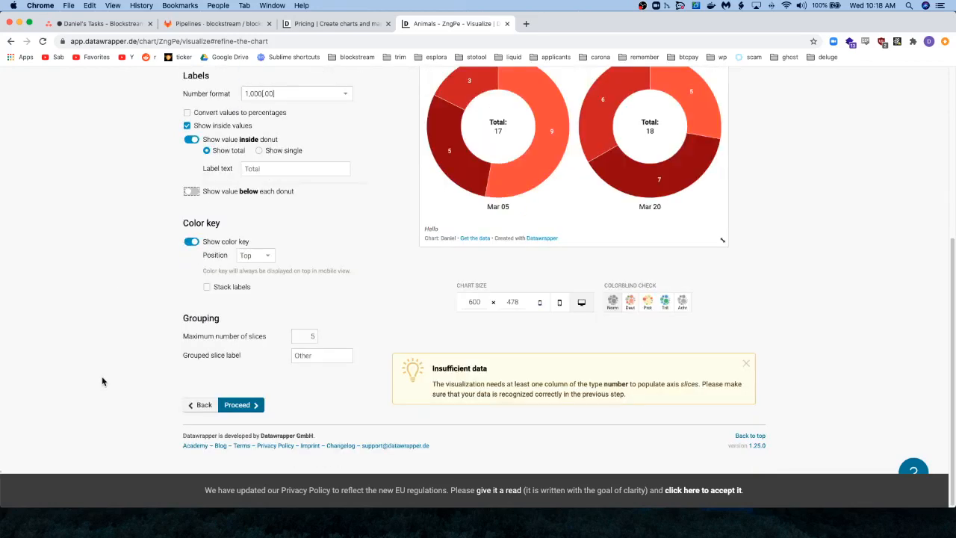
scroll(263, 373, "up", 7)
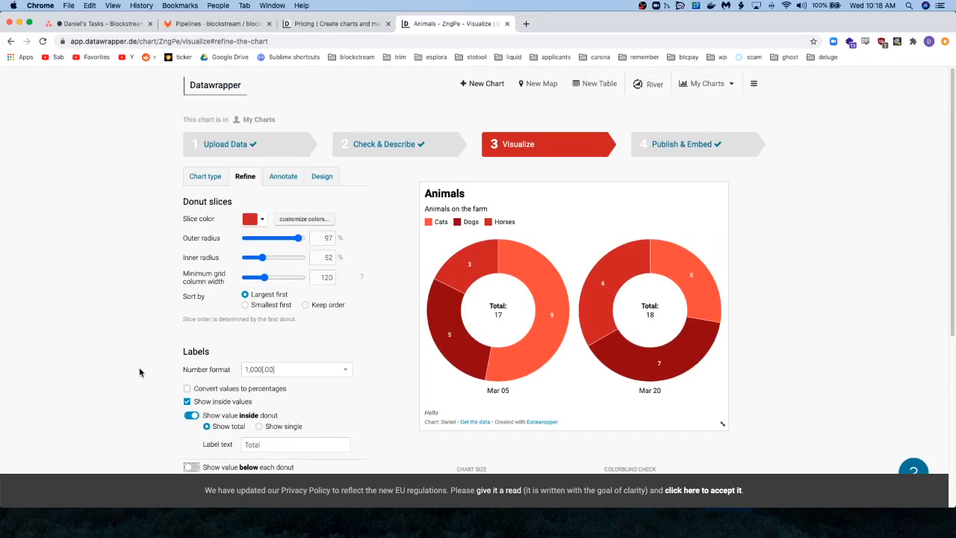
scroll(70, 366, "down", 5)
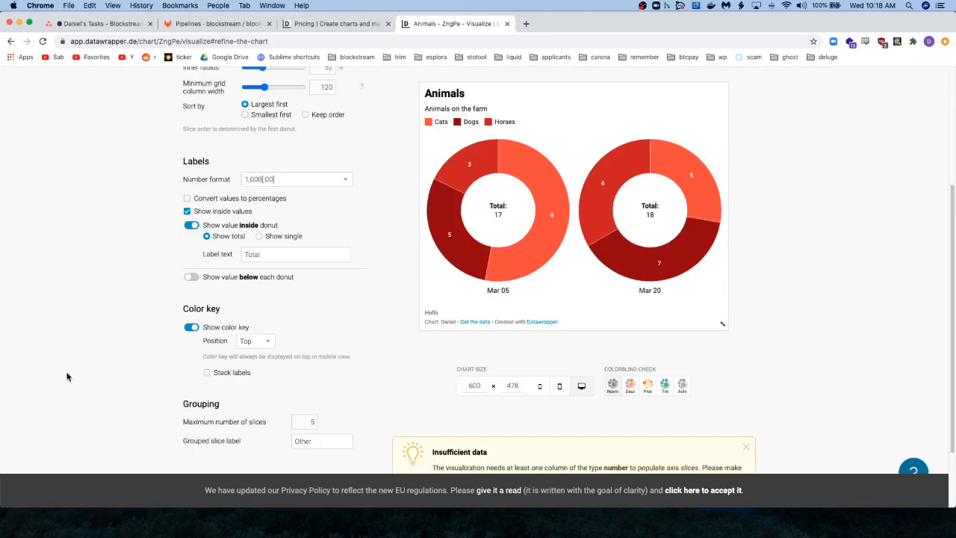
scroll(66, 375, "up", 5)
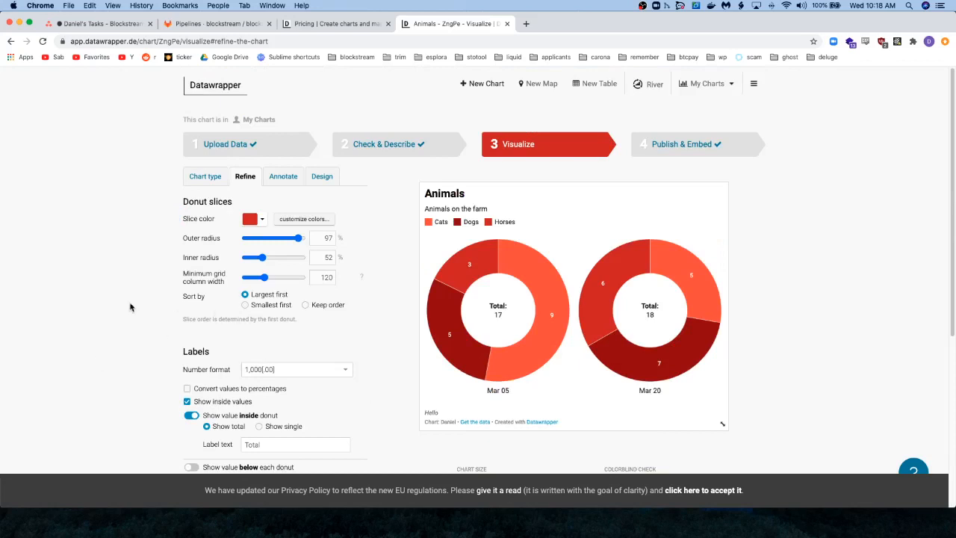